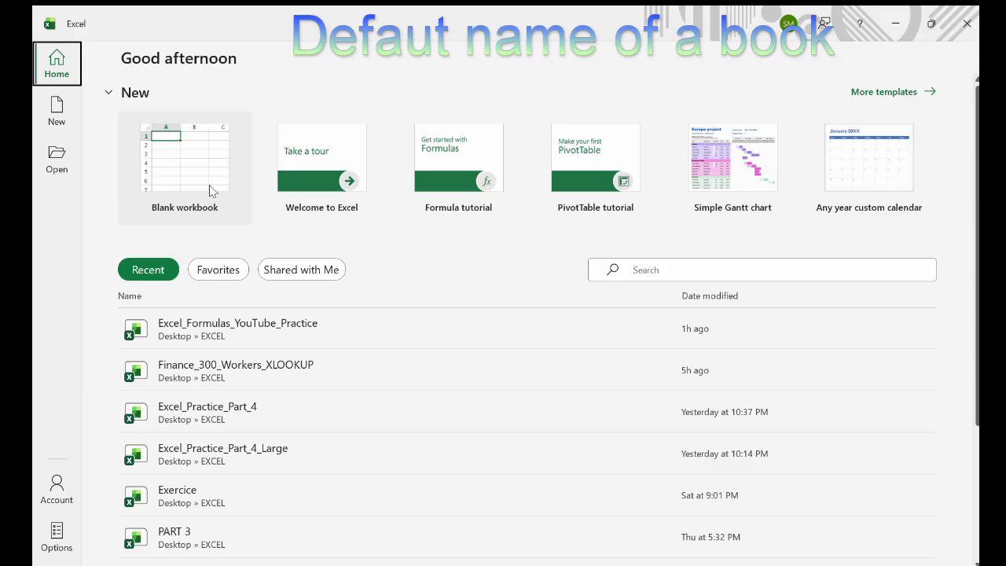
# Step: Create a new blank workbook
pyautogui.click(173, 163)
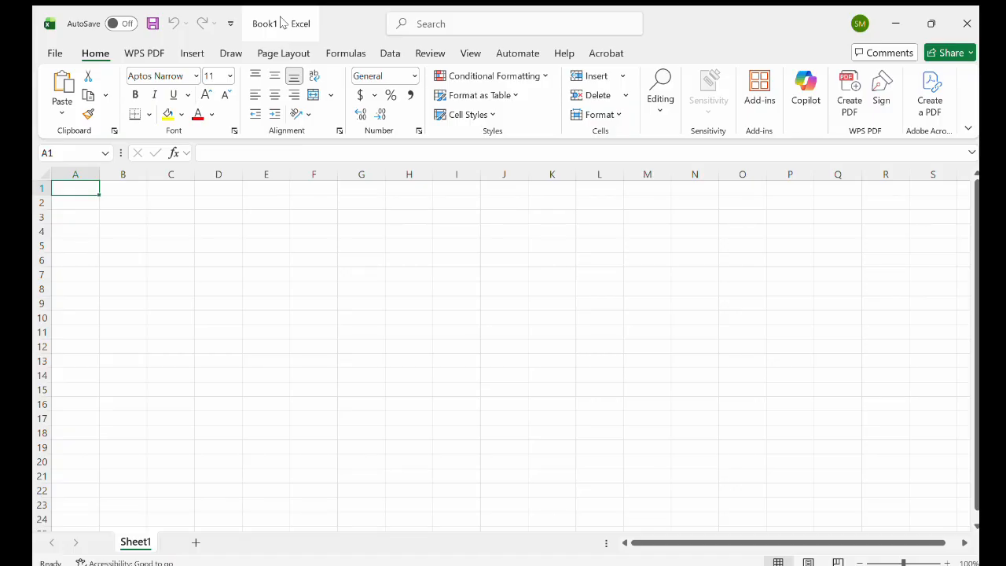
pyautogui.click(114, 23)
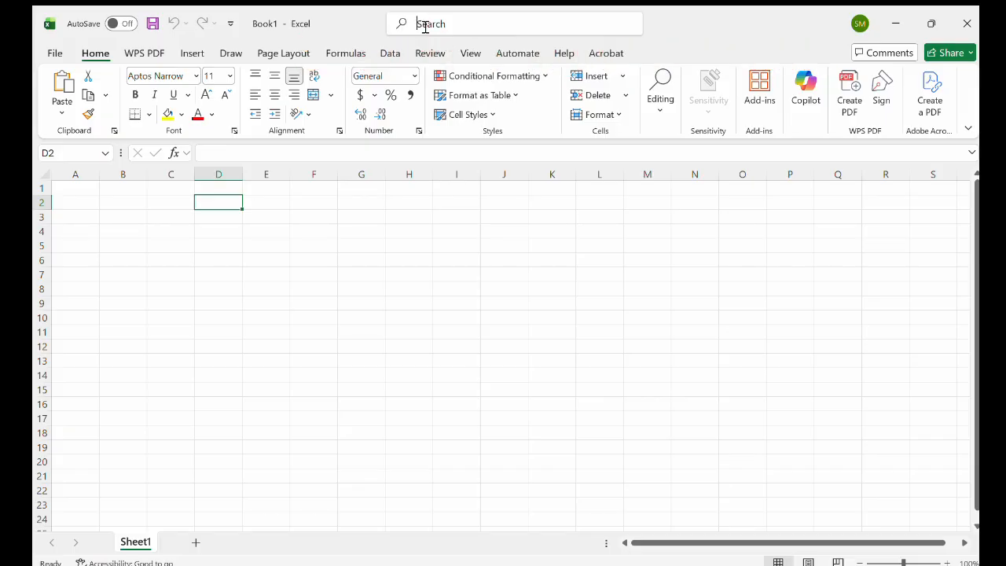
# Step: Search the program's commands and help for SUM
pyautogui.write('SUM')
pyautogui.click(749, 12)
# Step: Enter =SUM without arguments in cell E3 through the formula bar
pyautogui.click(280, 225)
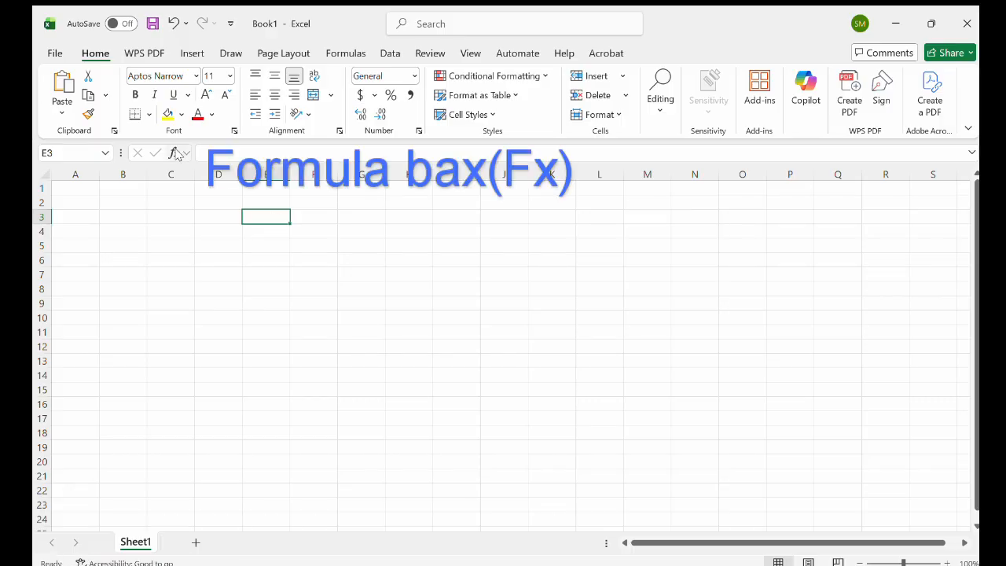
pyautogui.click(208, 149)
pyautogui.write('=')
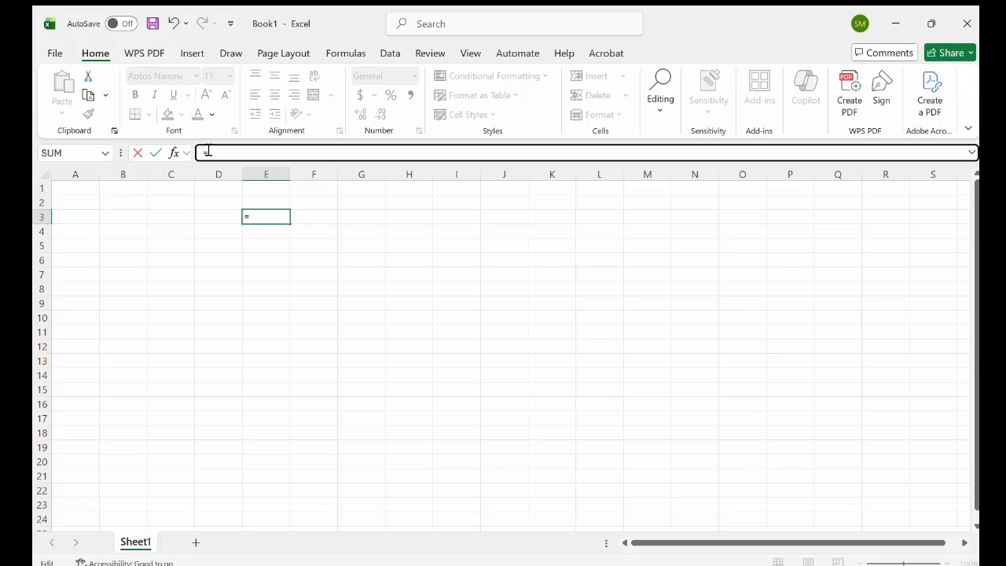
pyautogui.write('SUM')
# Step: Enter the formula =SUM(B2:C7) in cell A1 and review it in the formula bar
pyautogui.click(72, 189)
pyautogui.write('=')
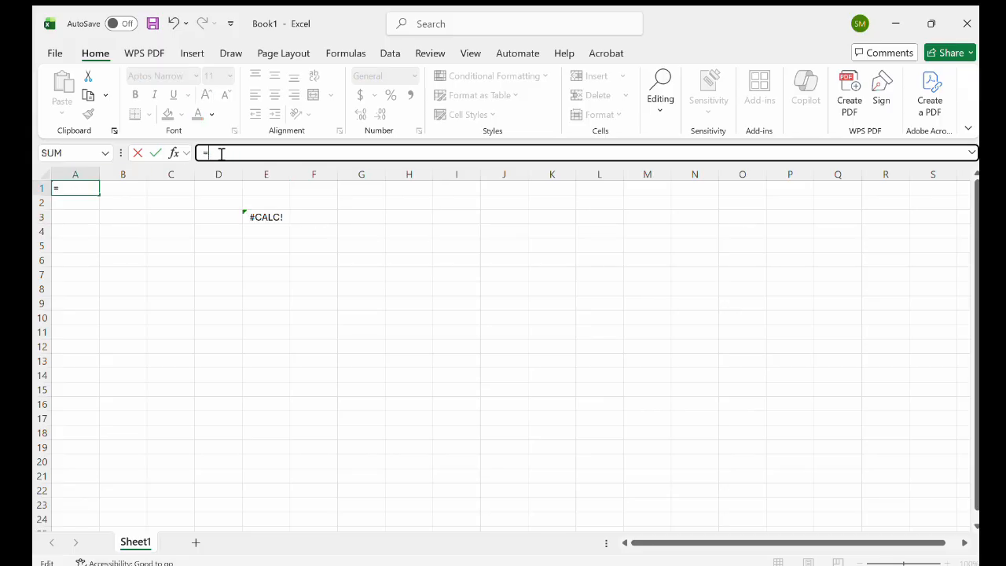
pyautogui.write('SUM(')
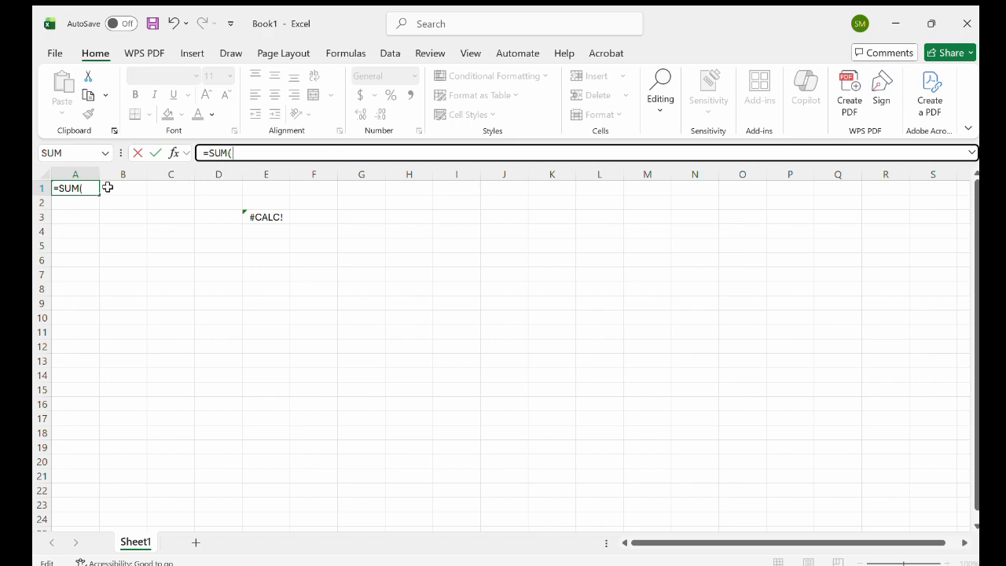
pyautogui.click(112, 189)
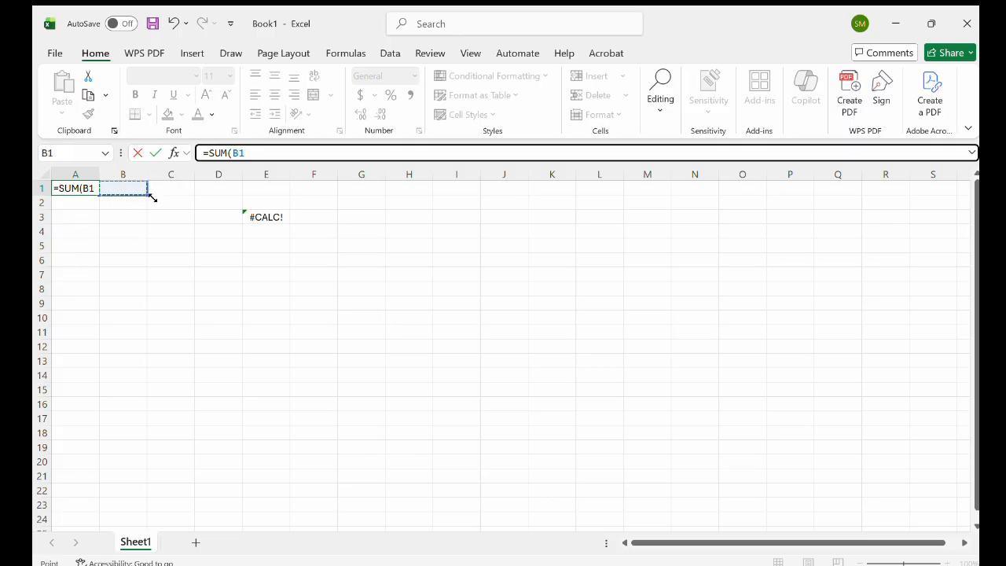
pyautogui.moveTo(144, 203); pyautogui.dragTo(153, 281)
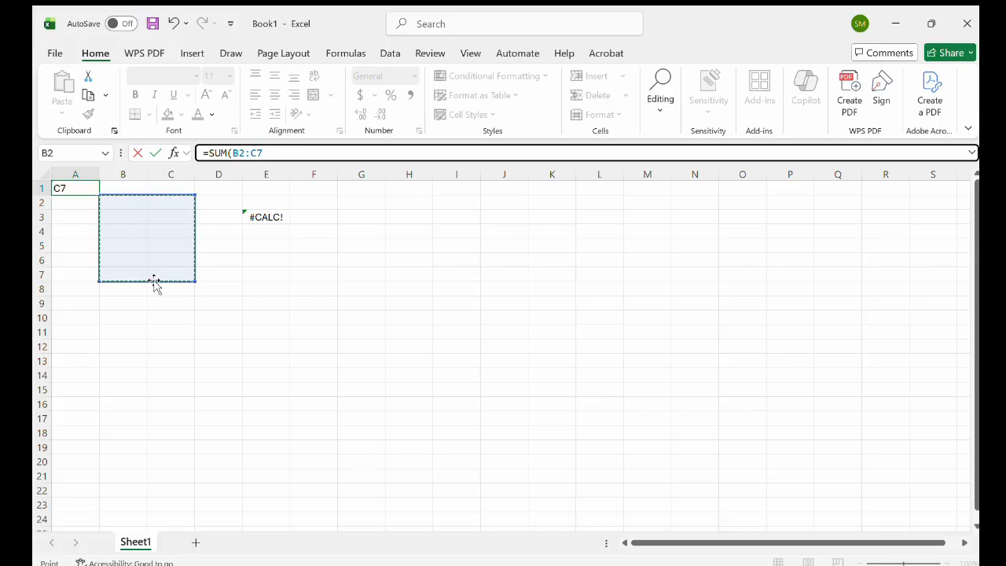
pyautogui.write(')')
pyautogui.press('Return')
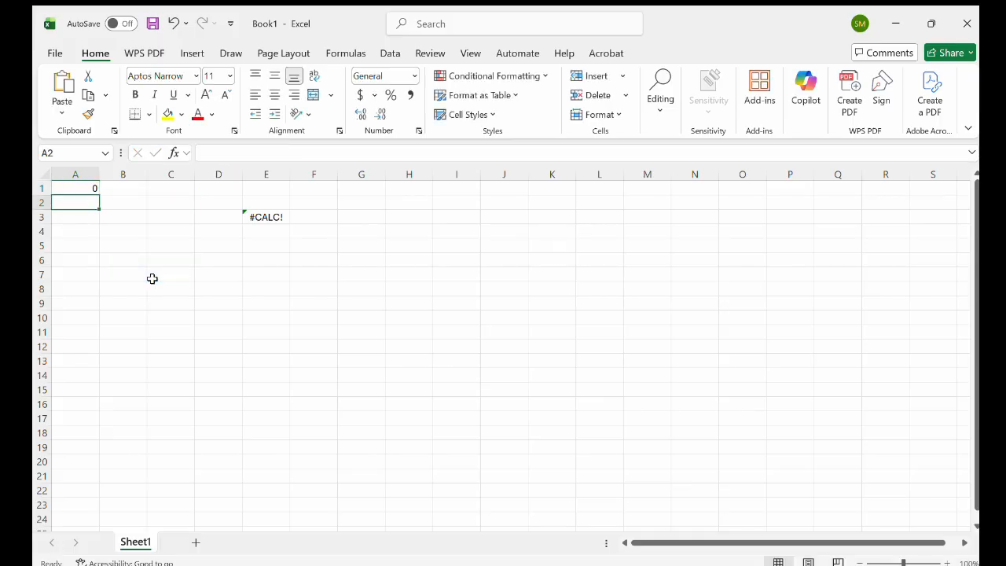
pyautogui.click(89, 189)
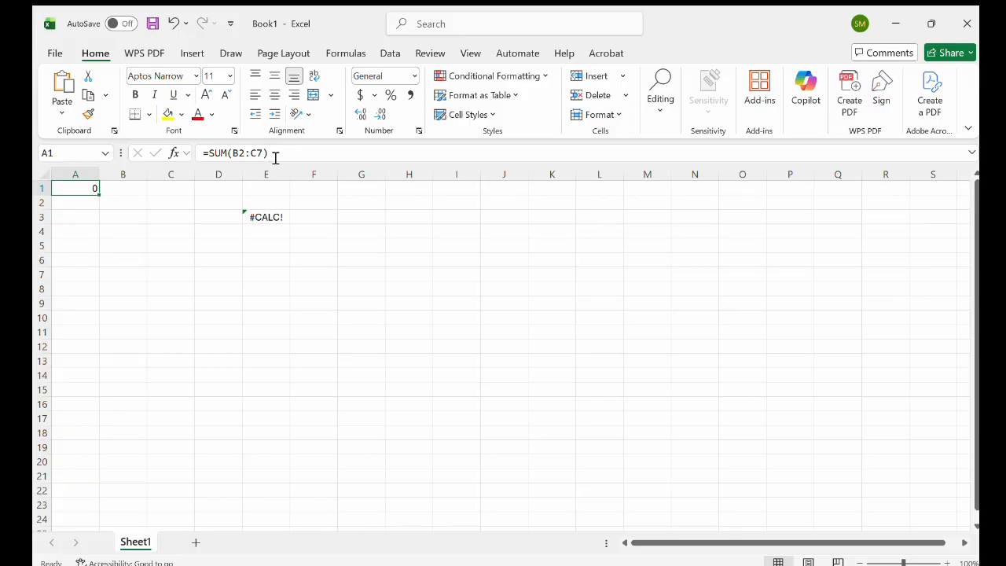
pyautogui.press('Return')
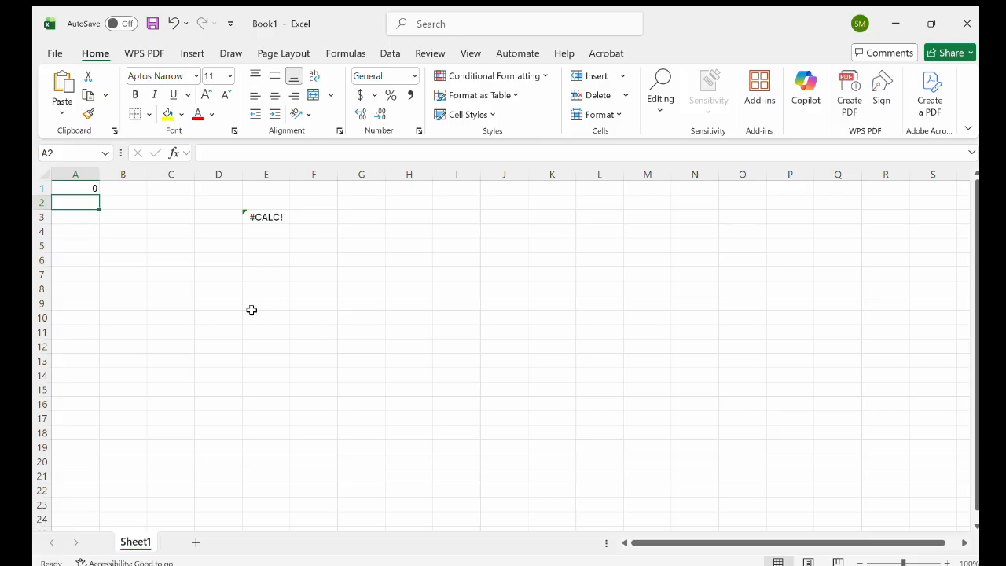
# Step: Highlight columns A, B, C and D one after another and look at the columns further along the sheet
pyautogui.click(181, 245)
pyautogui.click(256, 231)
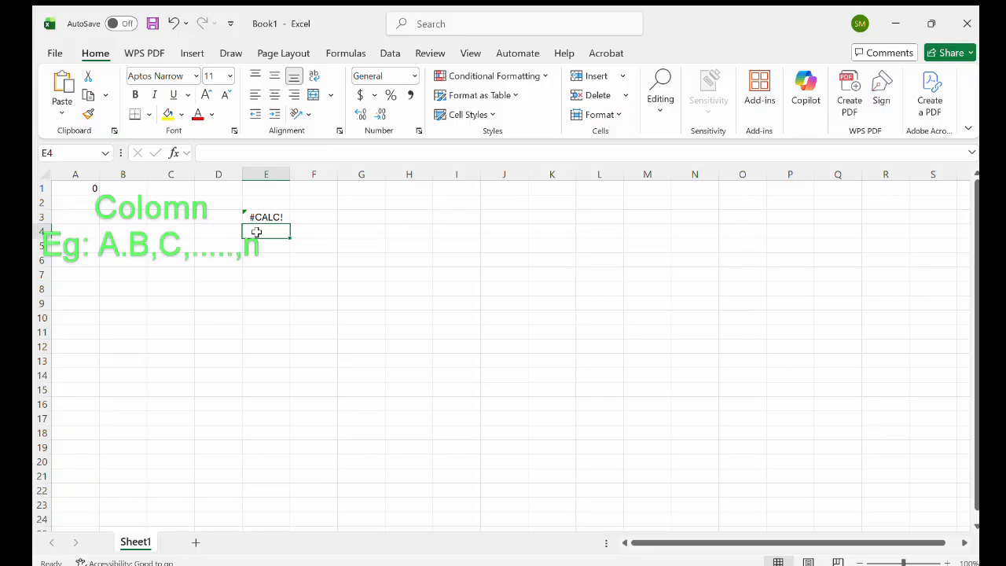
pyautogui.click(87, 173)
pyautogui.click(128, 173)
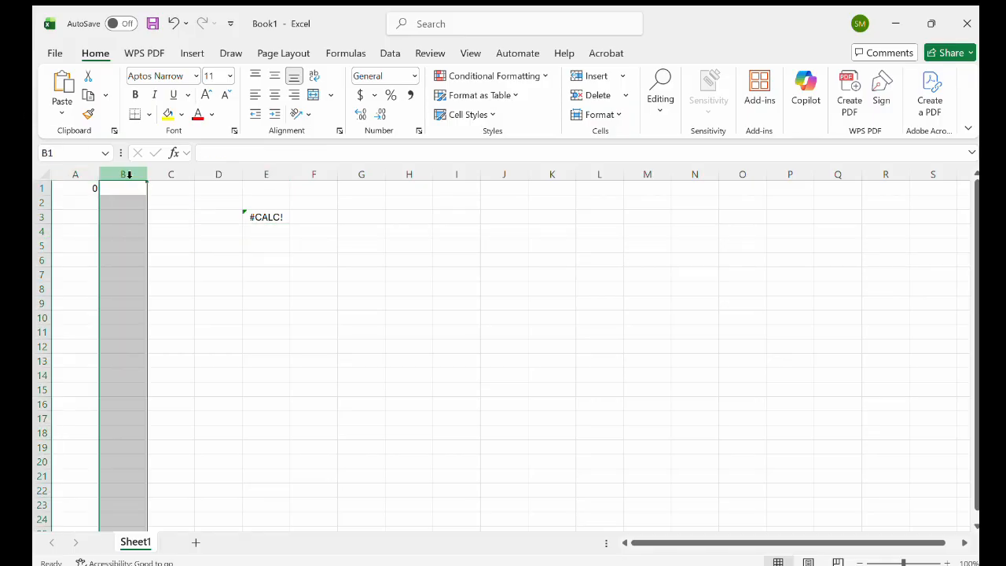
pyautogui.click(191, 177)
pyautogui.click(220, 175)
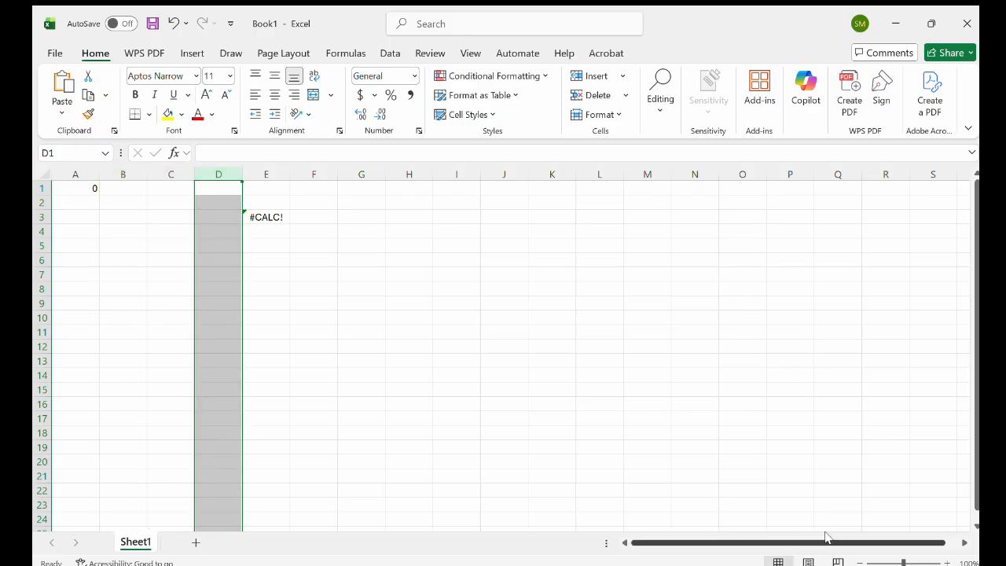
pyautogui.moveTo(822, 539); pyautogui.dragTo(887, 539)
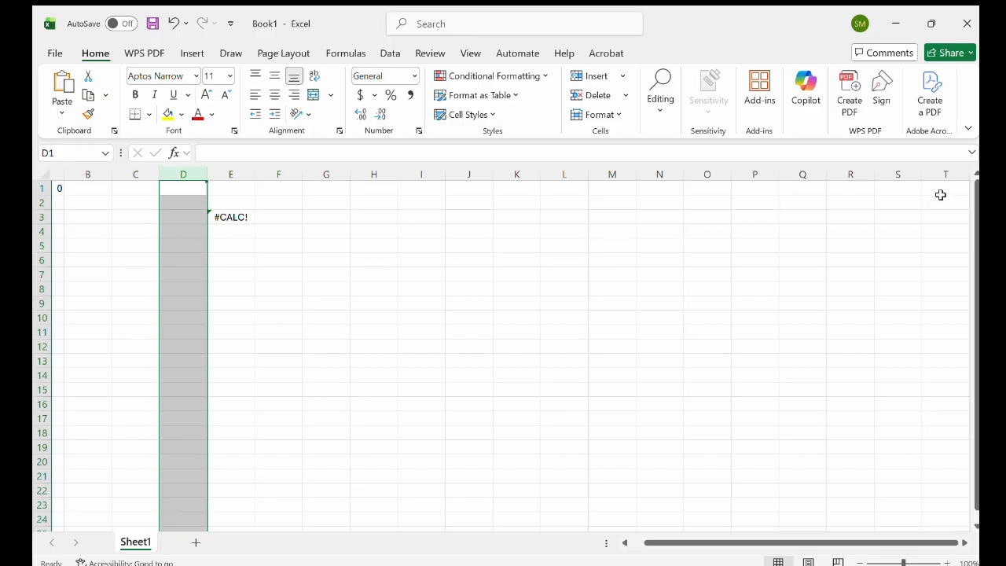
# Step: Highlight rows 1 and 2 in turn and look through the row numbers further down the sheet
pyautogui.click(47, 190)
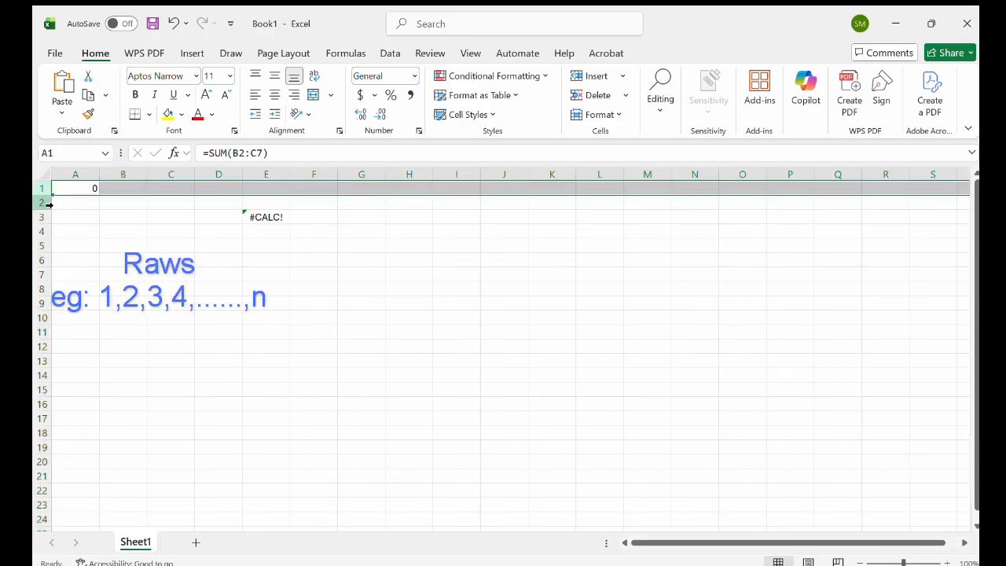
pyautogui.click(49, 204)
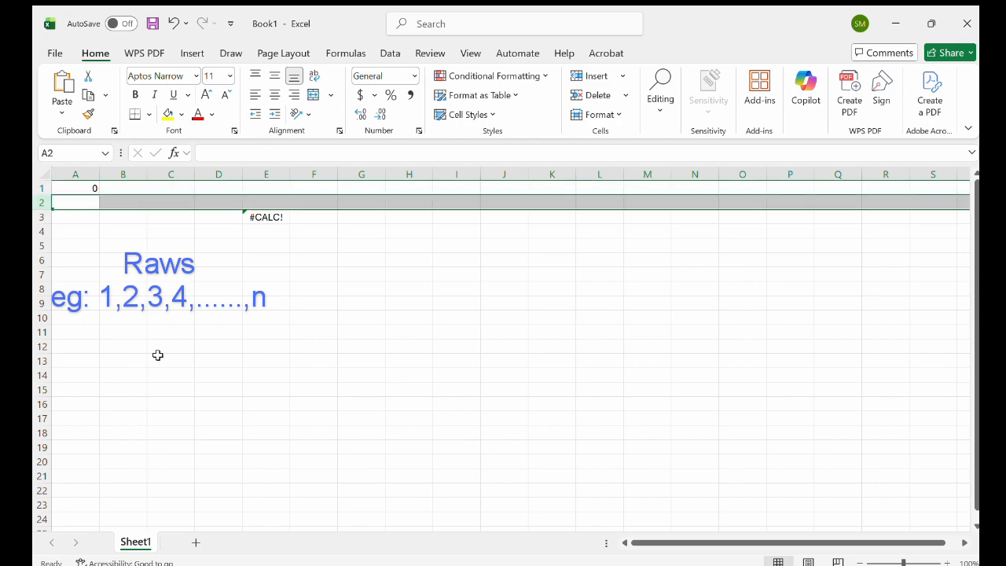
pyautogui.scroll(-19, 157, 356)
pyautogui.scroll(-20, 157, 355)
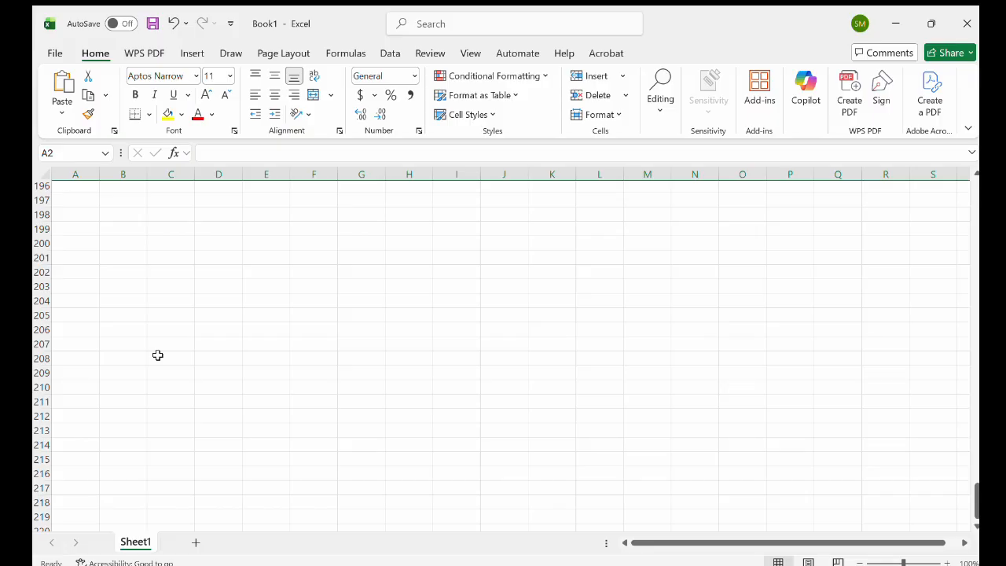
pyautogui.scroll(20, 168, 222)
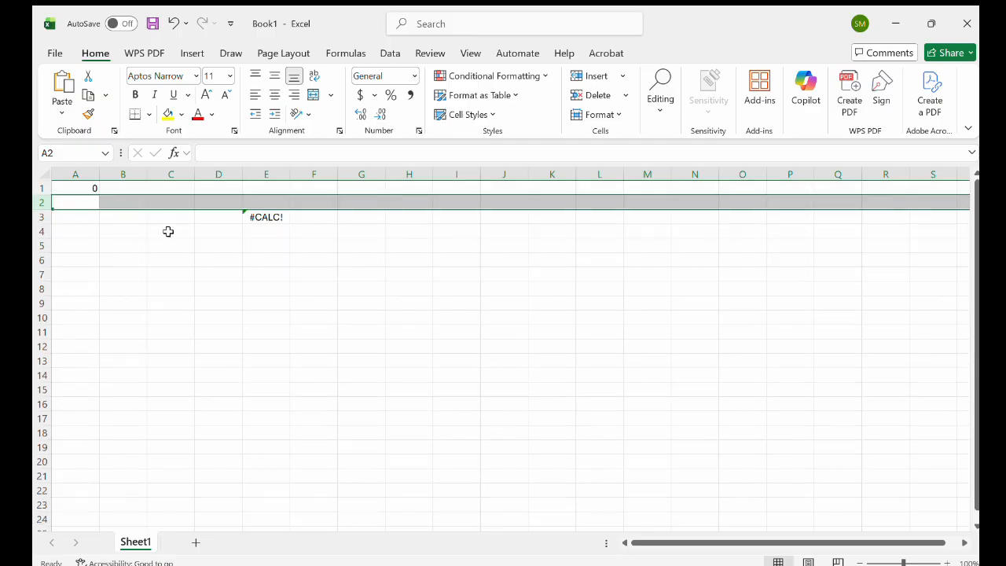
# Step: Highlight column B to locate cell B3, and enter the word TEXT in that cell
pyautogui.click(128, 216)
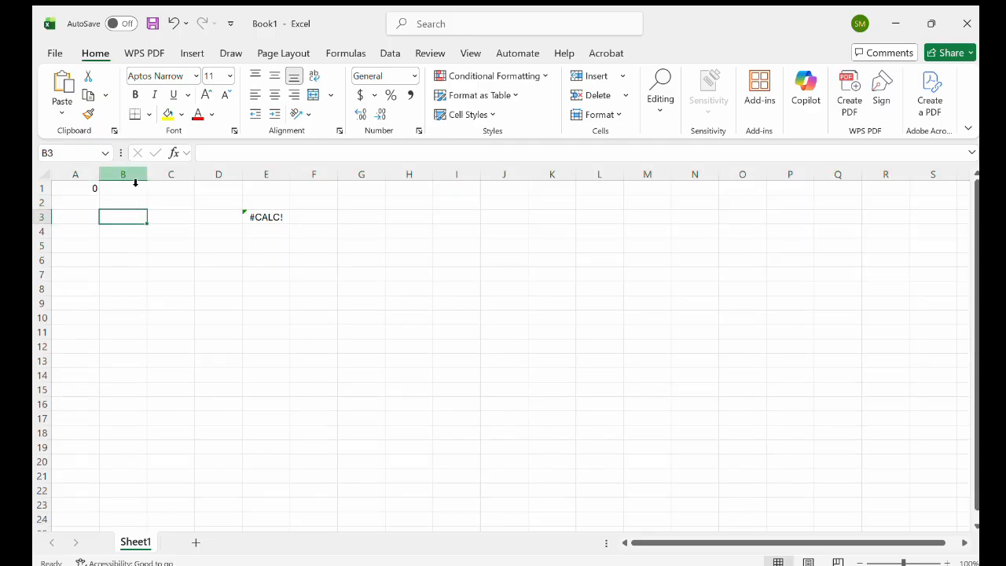
pyautogui.click(134, 180)
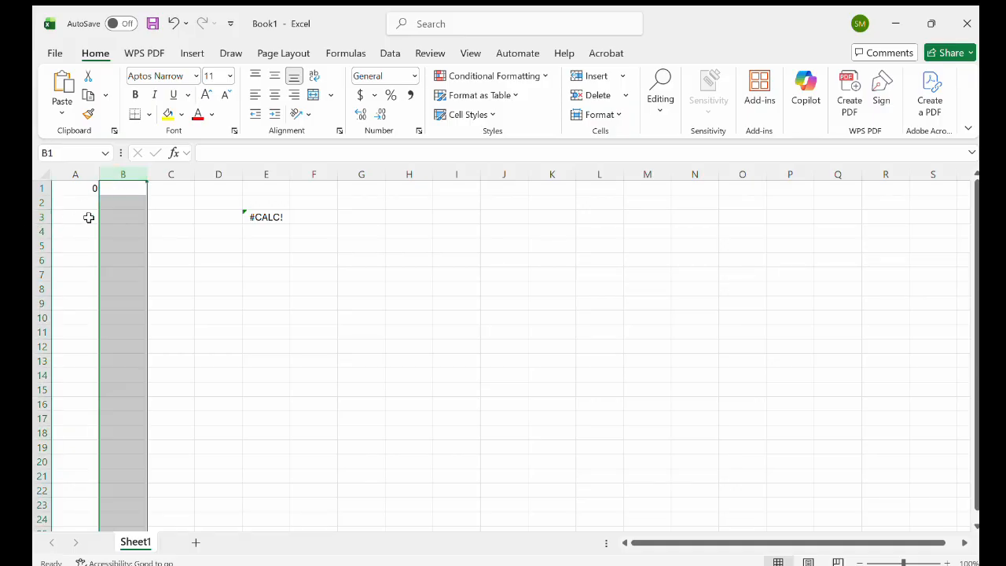
pyautogui.click(117, 217)
pyautogui.doubleClick(118, 218)
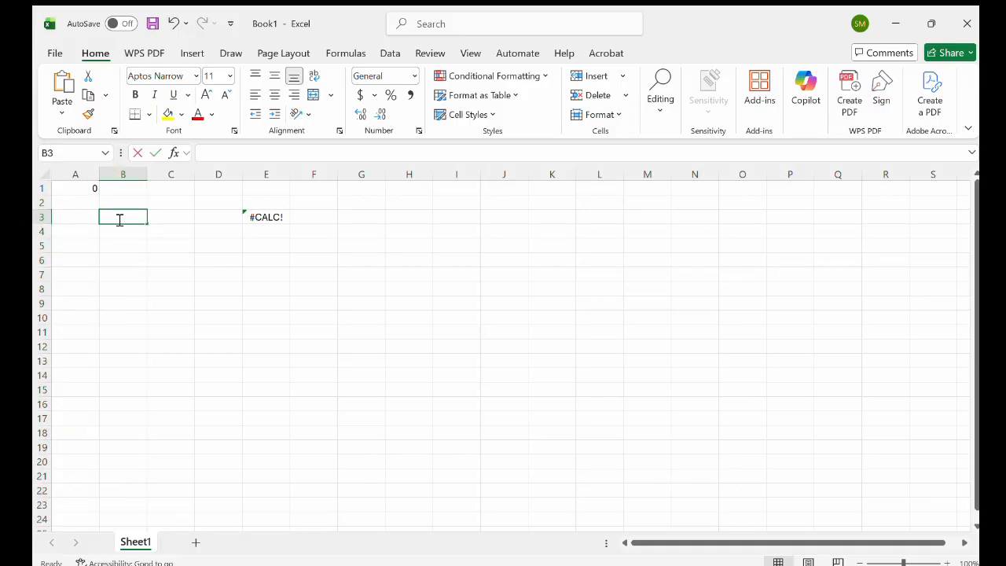
pyautogui.write('TEX')
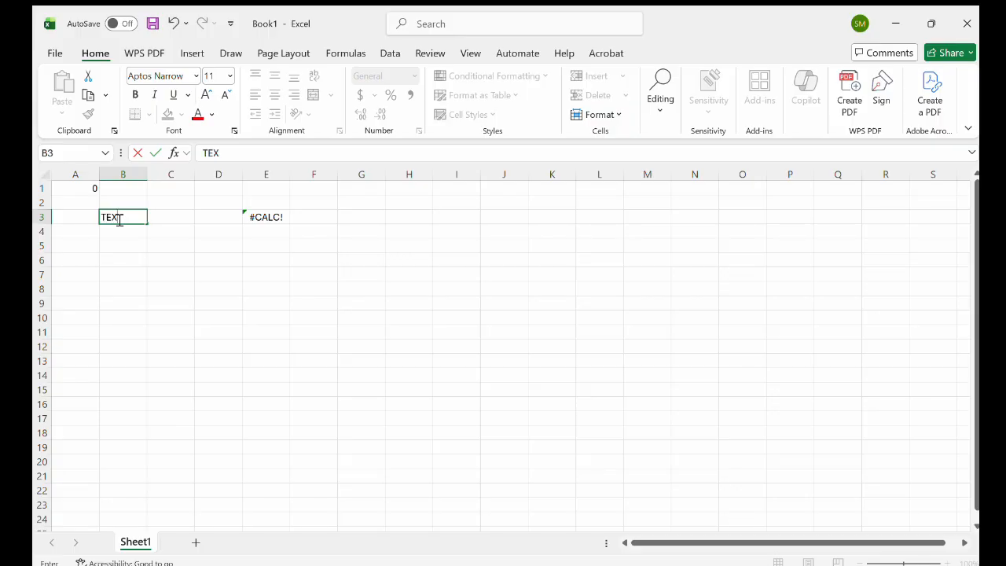
pyautogui.write('T')
# Step: Enter the number 23 in cell C3 and the date 21/3/2026 in cell C6
pyautogui.click(171, 216)
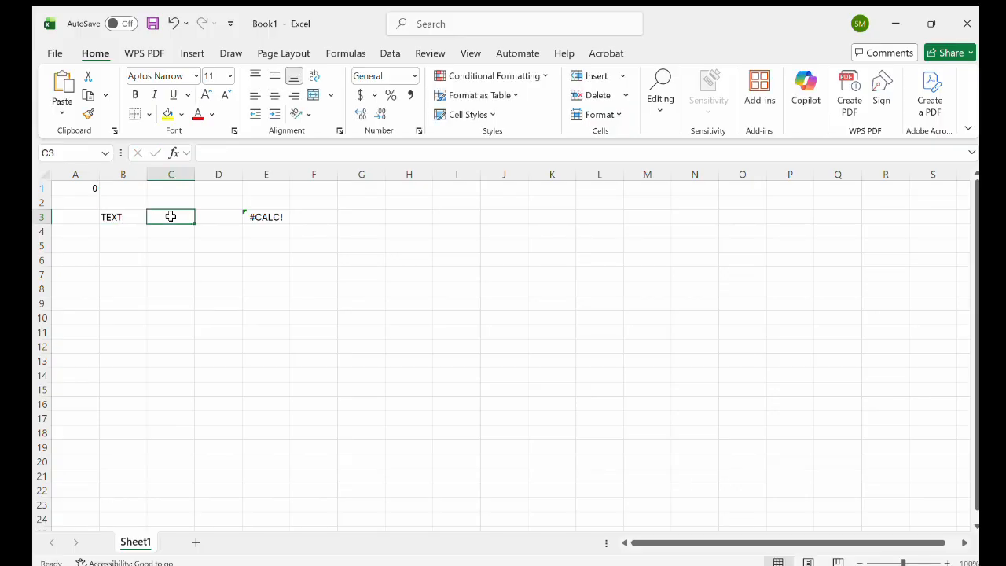
pyautogui.write('23')
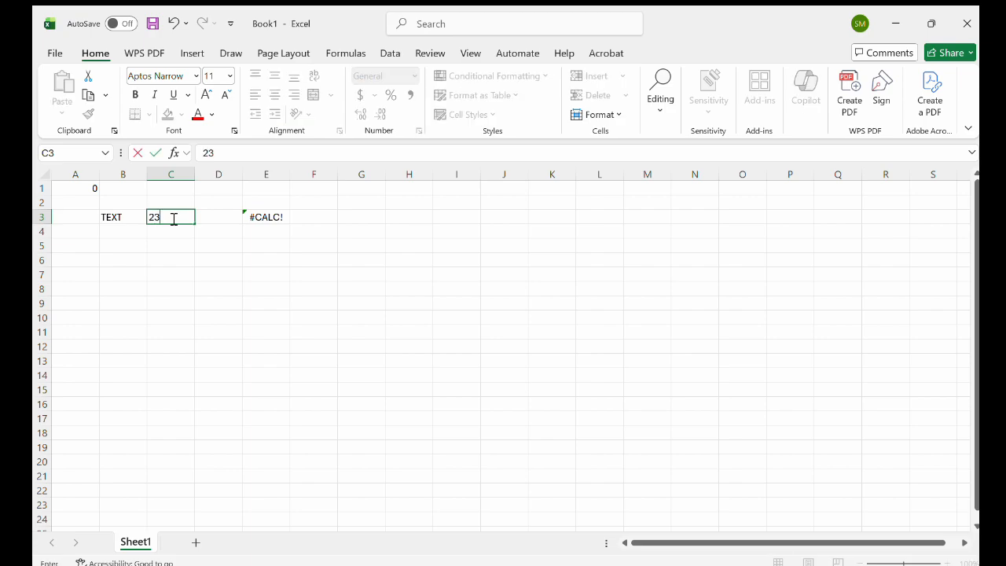
pyautogui.click(173, 253)
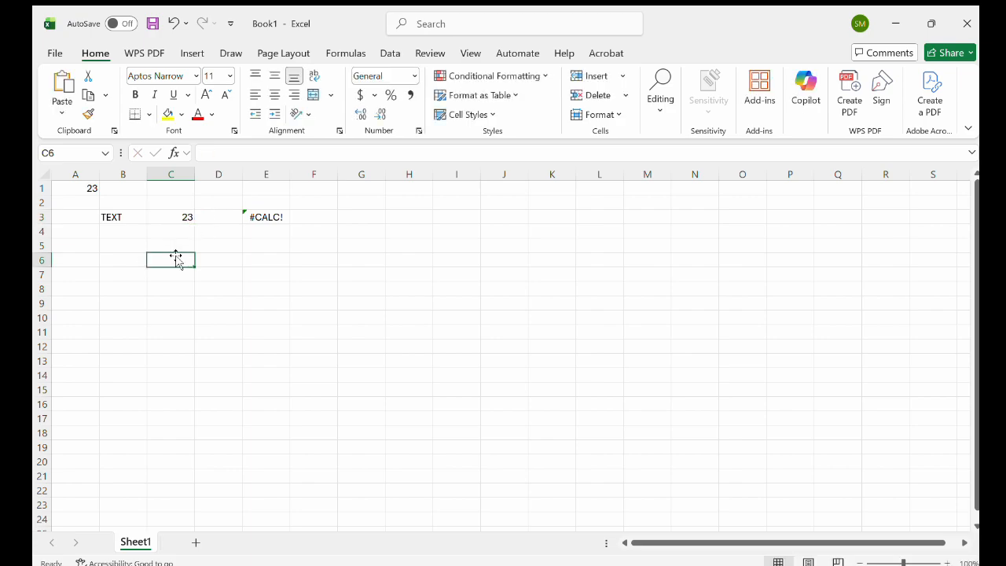
pyautogui.write('21/3/20')
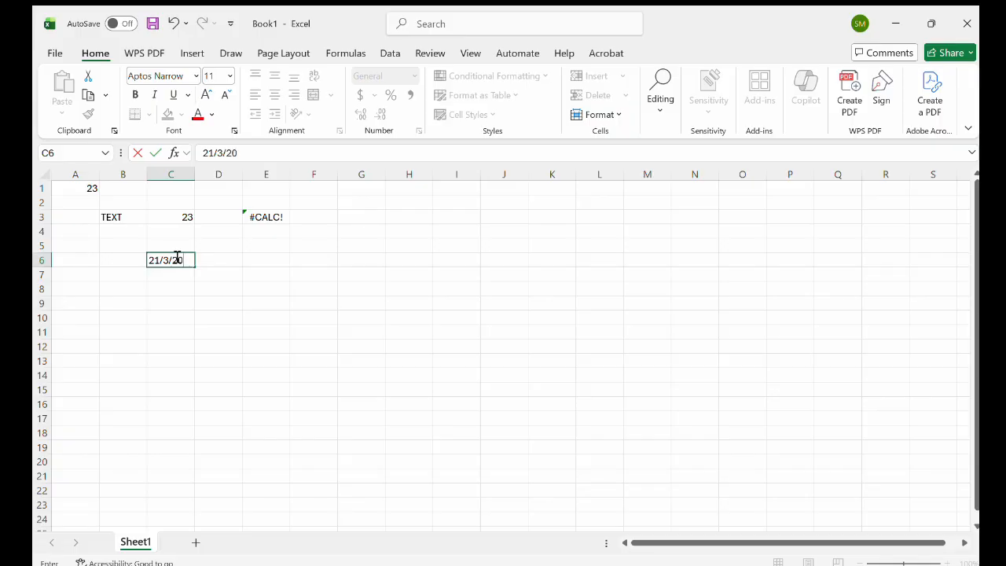
pyautogui.write('26')
pyautogui.click(245, 274)
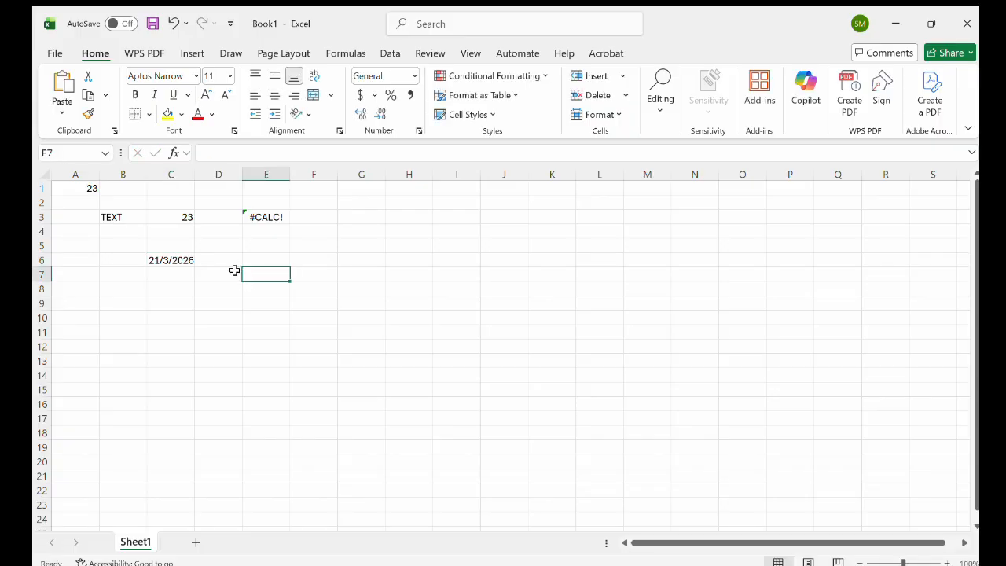
# Step: Enter a formula in cell D6 that sums cells F5 and H5, =SUM(F5,H5), and review it in the formula bar
pyautogui.doubleClick(228, 261)
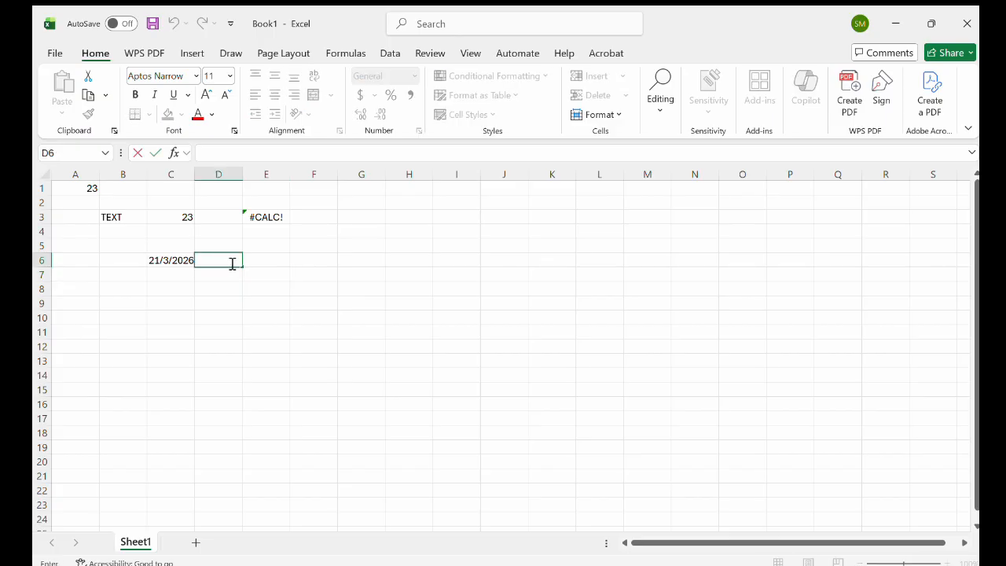
pyautogui.write('=SU')
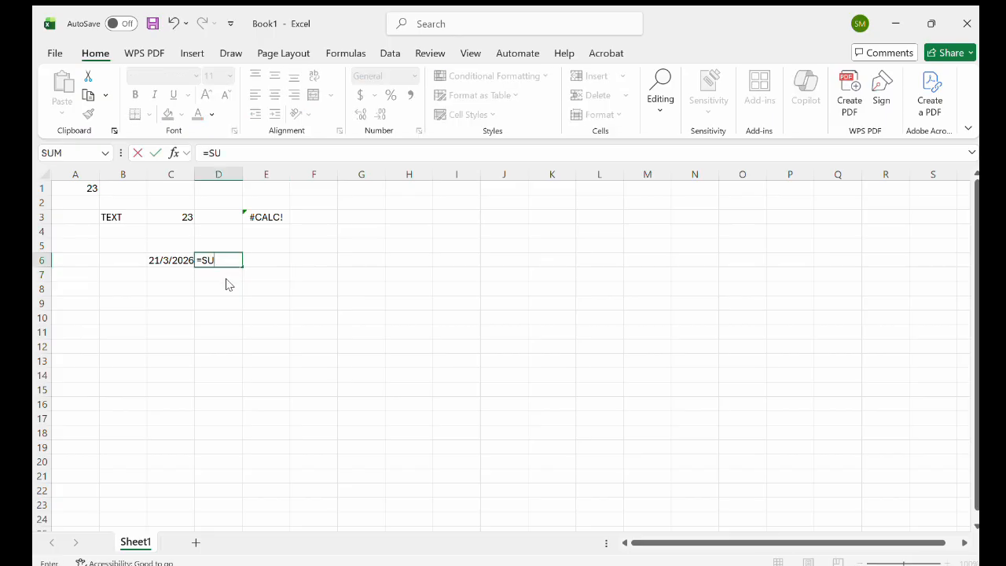
pyautogui.write('M(')
pyautogui.click(312, 245)
pyautogui.write(',')
pyautogui.click(386, 246)
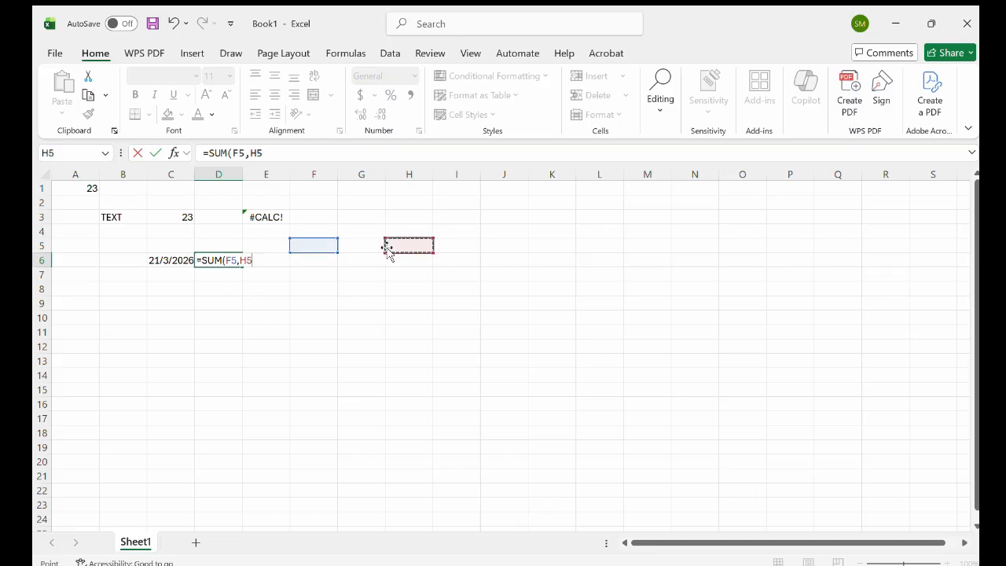
pyautogui.press('Return')
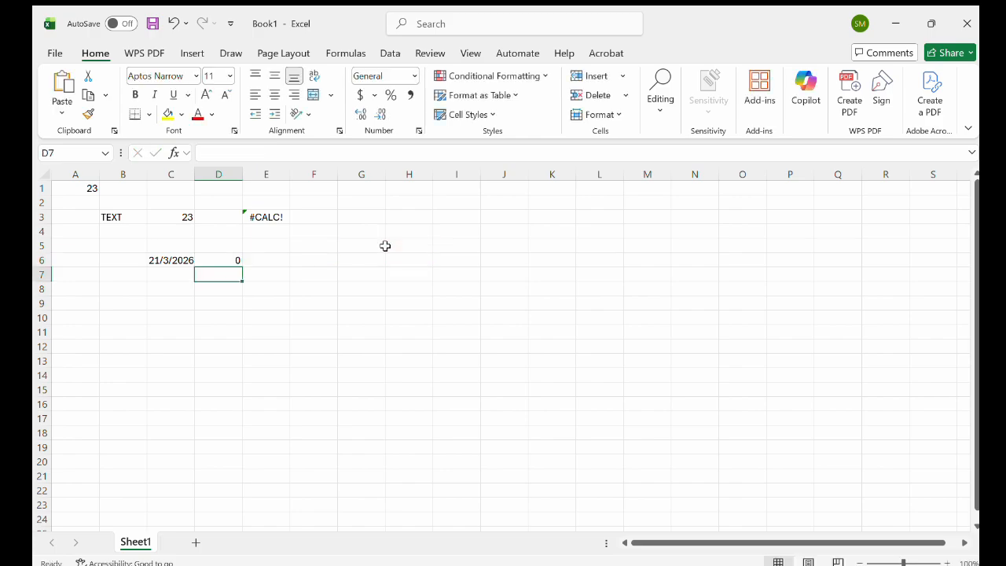
pyautogui.click(230, 260)
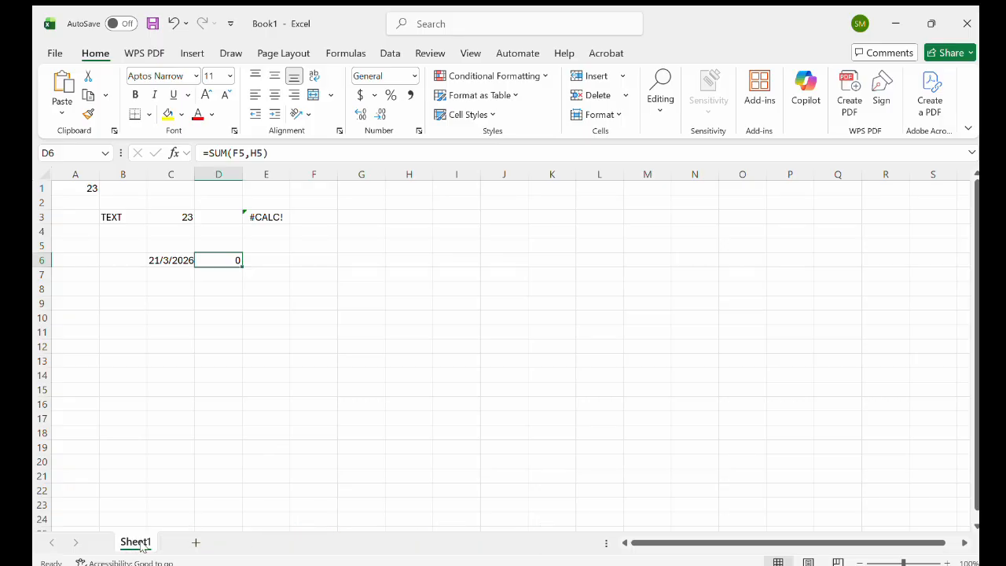
# Step: Add two new worksheets to the workbook and return to Sheet1
pyautogui.click(195, 543)
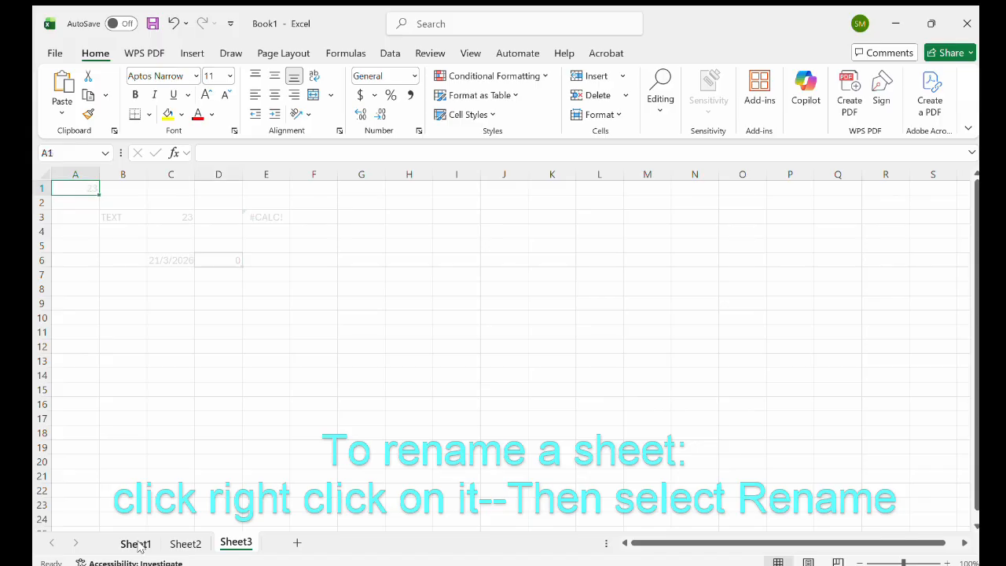
pyautogui.click(136, 543)
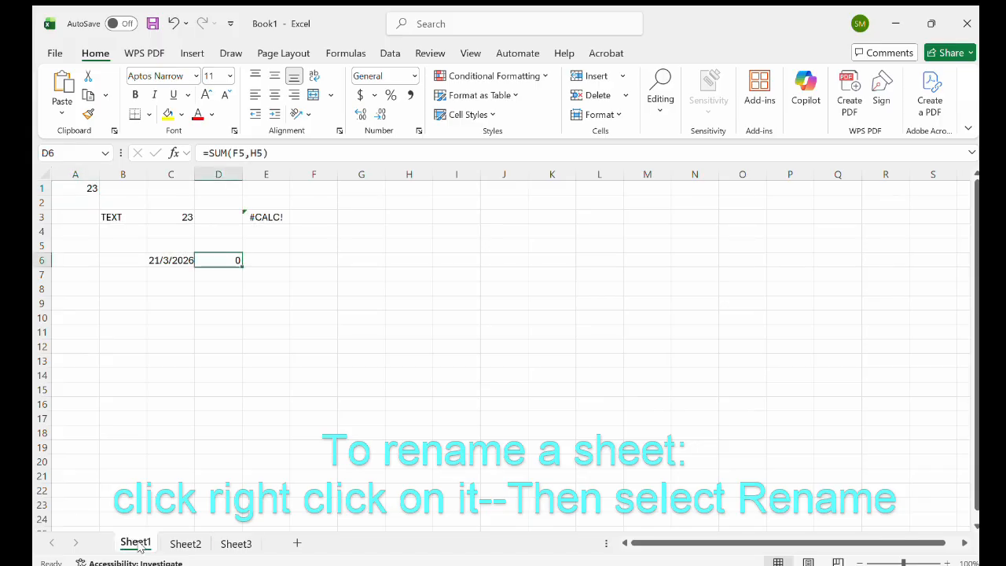
# Step: Rename Sheet1 as EXCISE2
pyautogui.click(190, 359)
pyautogui.write('EXCISE')
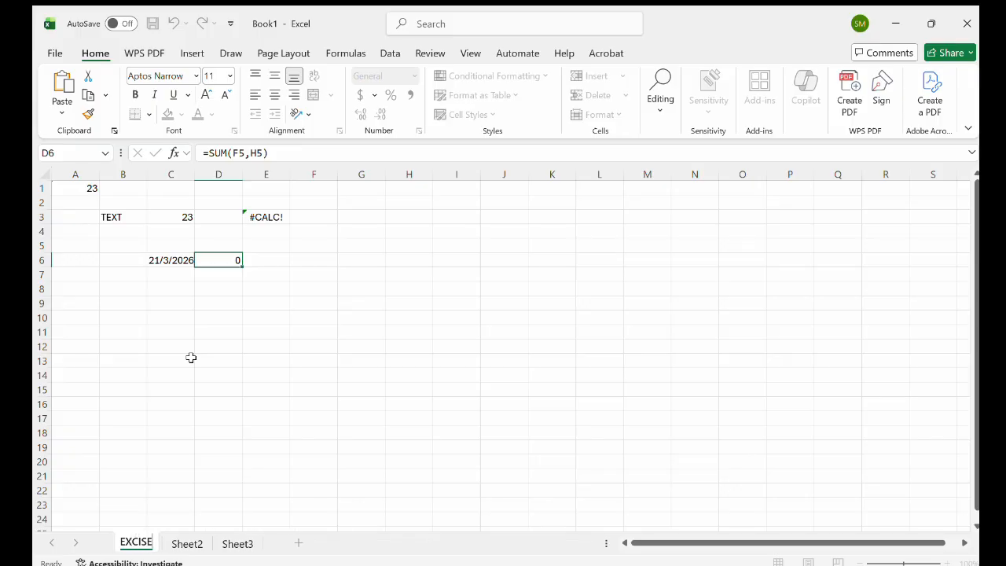
pyautogui.write('2')
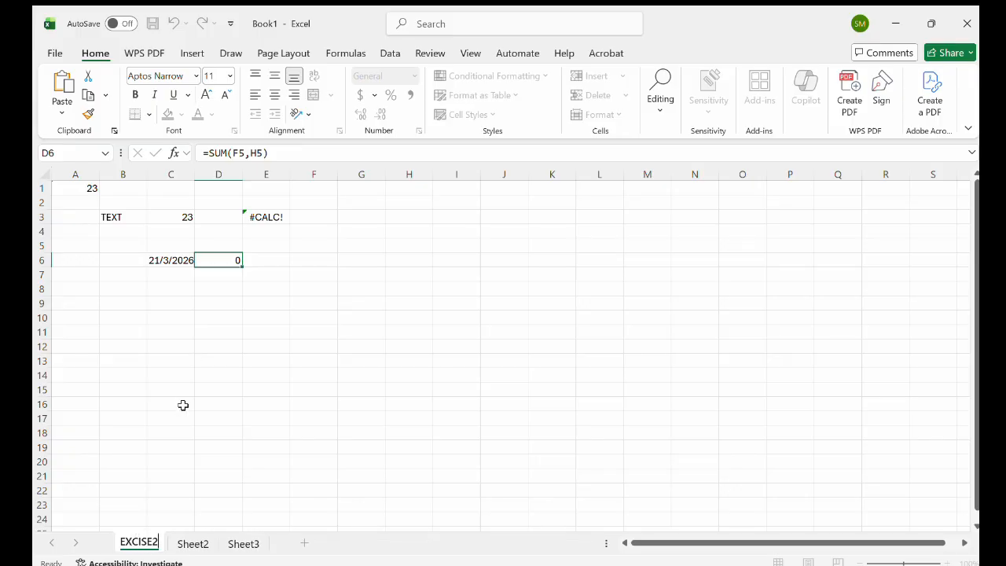
# Step: Rename Sheet2 as ENGLISH COURSE
pyautogui.click(195, 543)
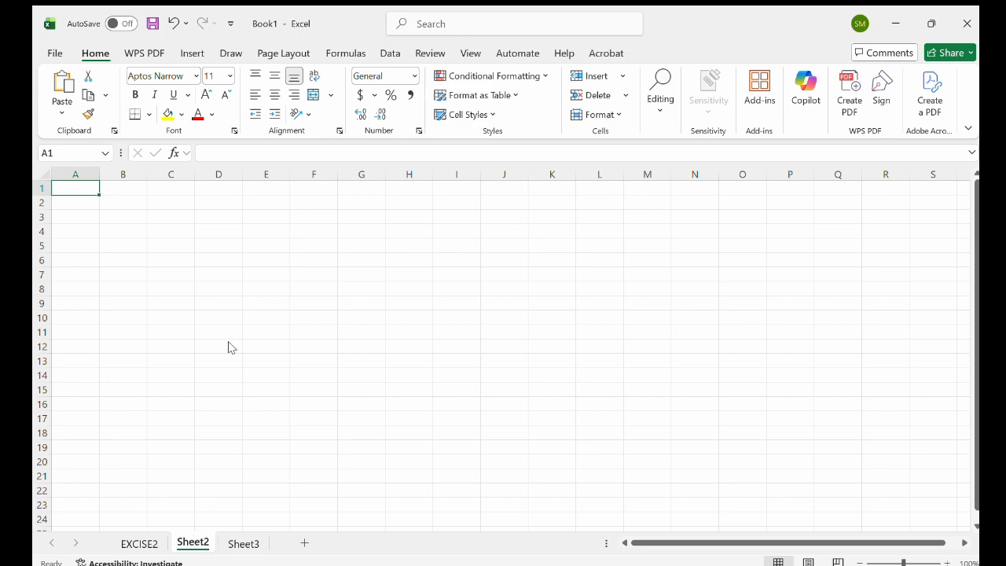
pyautogui.hotkey('alt', 'h')
pyautogui.write('or')
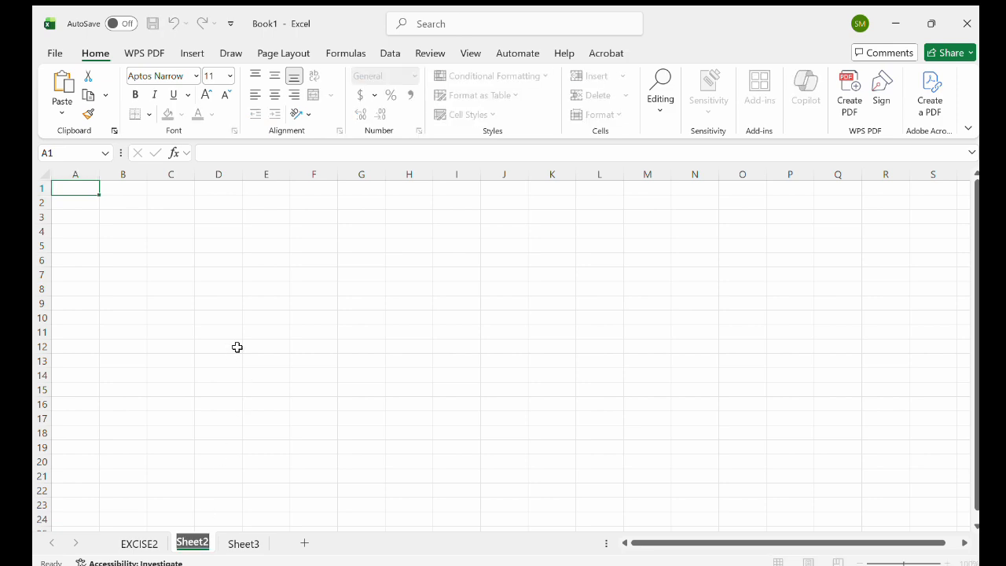
pyautogui.write('ENGLISH COURSE')
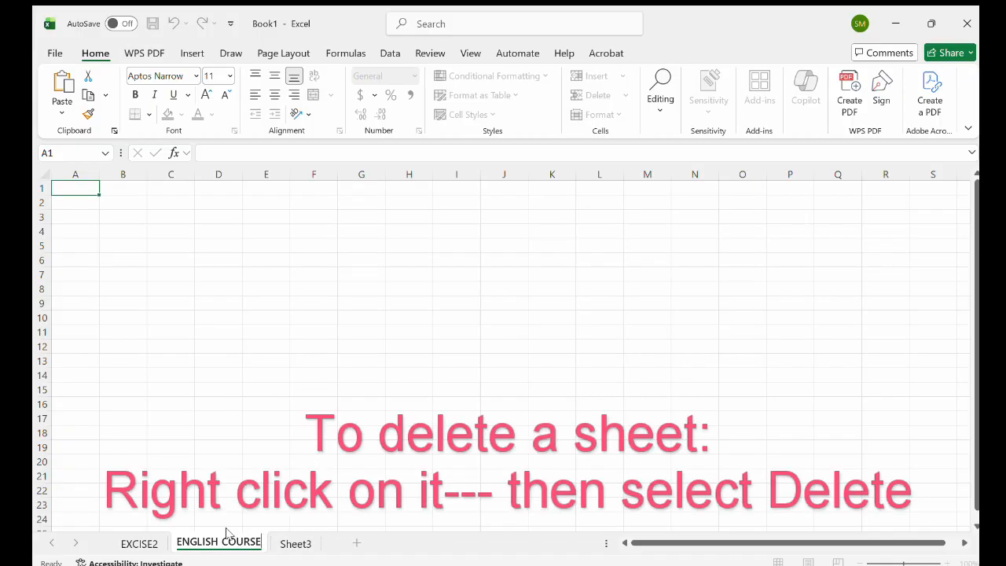
# Step: Delete Sheet3 from the workbook
pyautogui.click(280, 539)
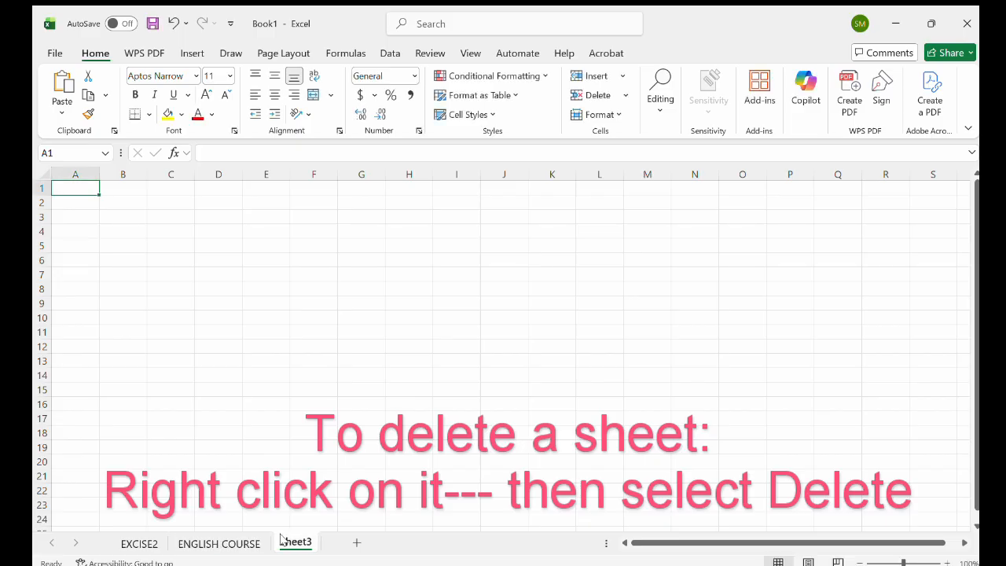
pyautogui.rightClick(280, 540)
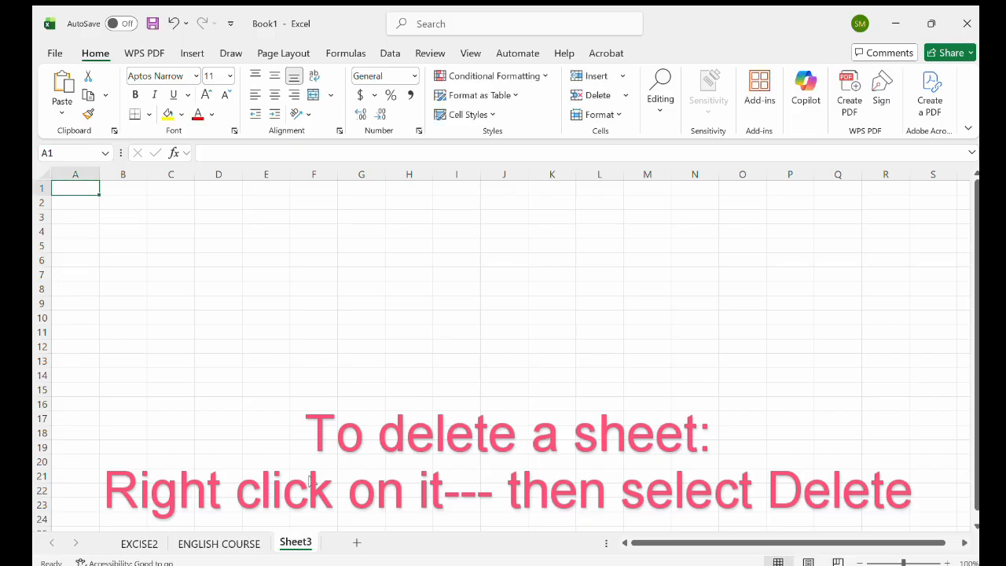
pyautogui.click(331, 320)
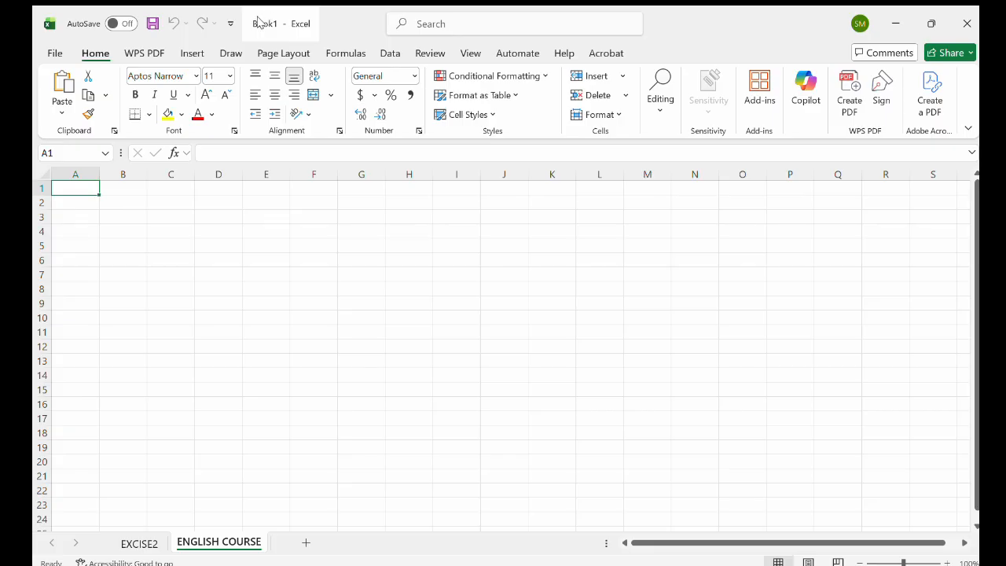
# Step: View the EXCISE2 and ENGLISH COURSE sheets, and add two more worksheets after them
pyautogui.click(146, 542)
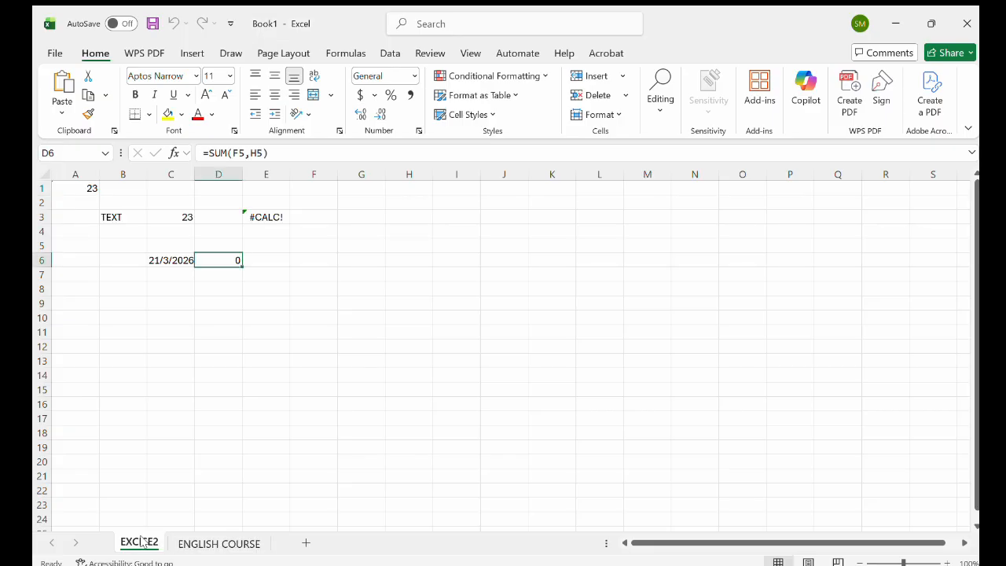
pyautogui.click(201, 543)
pyautogui.click(306, 542)
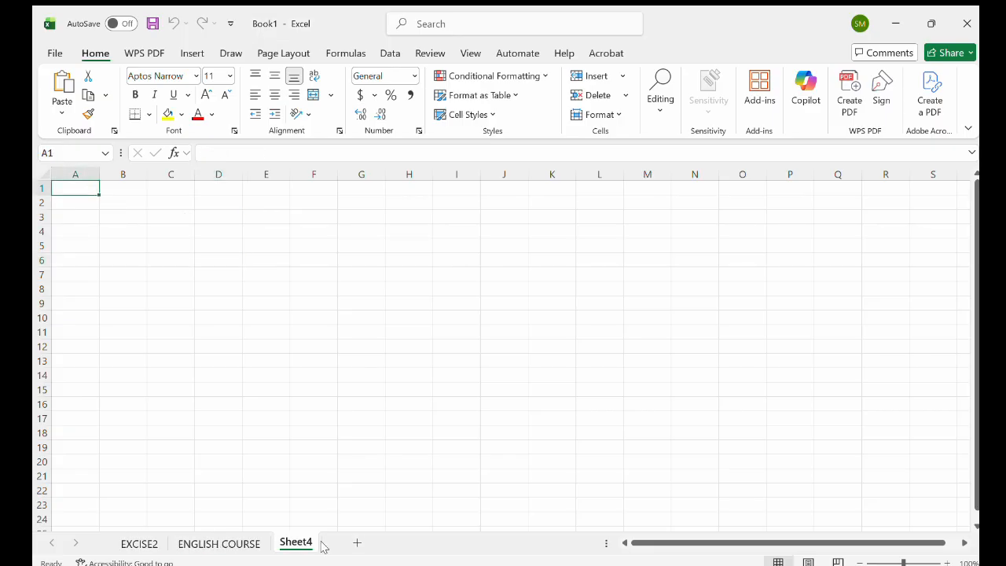
pyautogui.click(355, 542)
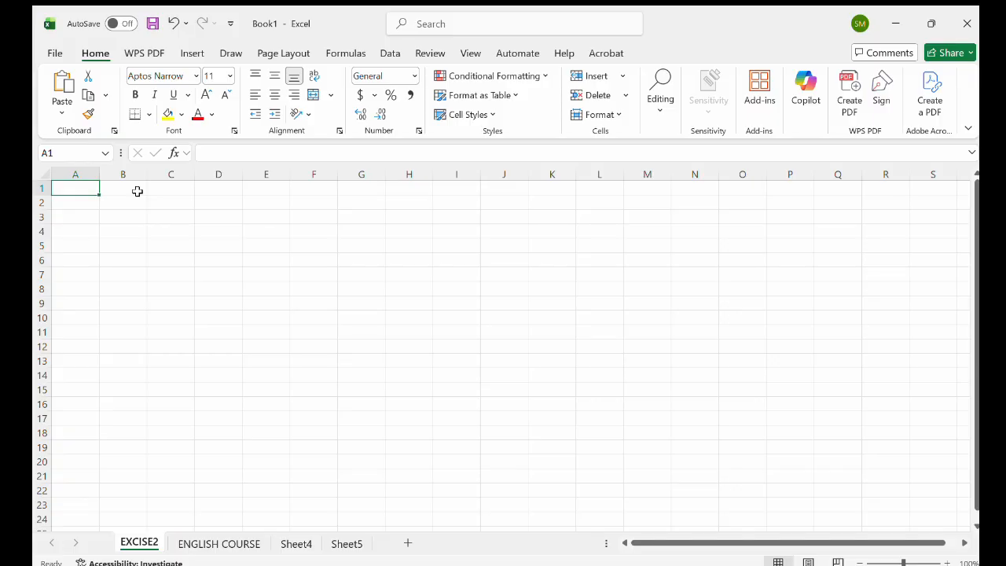
# Step: Try inserting a table over the empty range A1:D7 on the EXCISE2 sheet, and undo it
pyautogui.moveTo(92, 187); pyautogui.dragTo(222, 269)
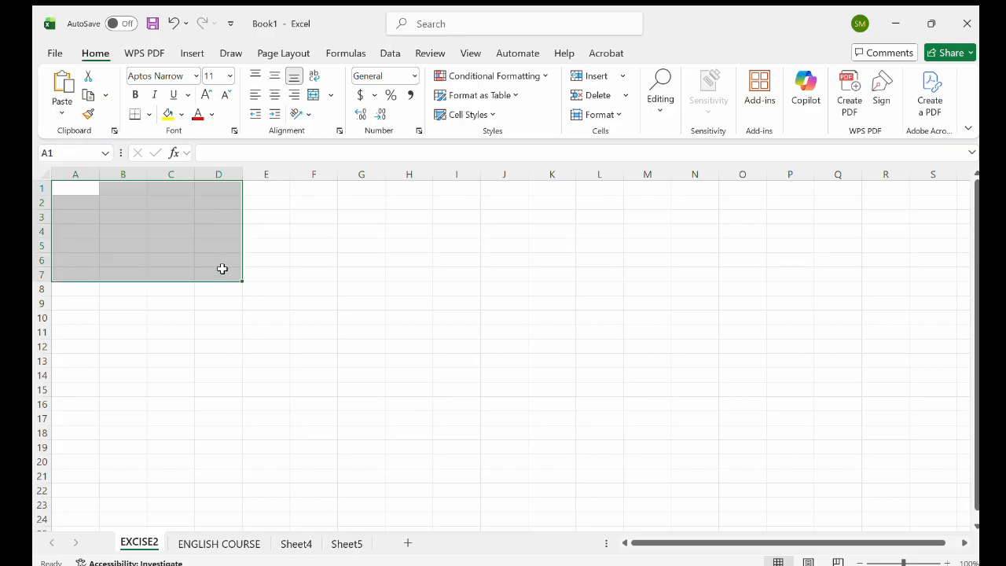
pyautogui.click(191, 55)
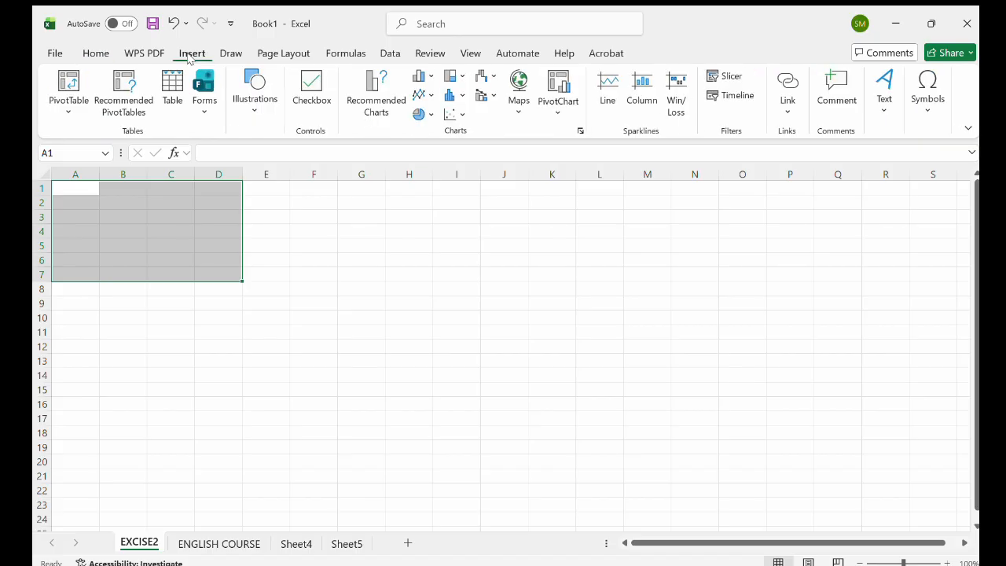
pyautogui.click(170, 96)
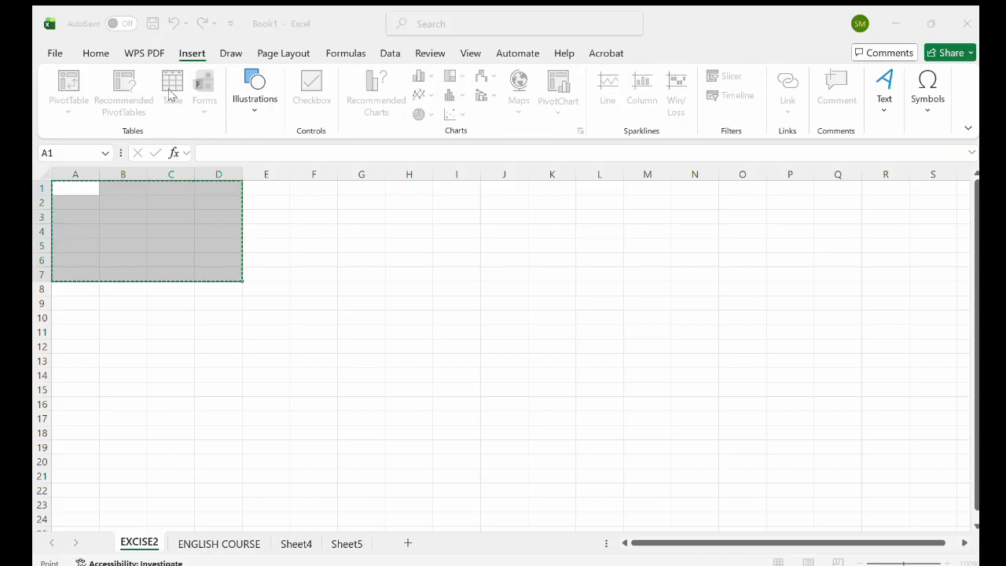
pyautogui.click(598, 203)
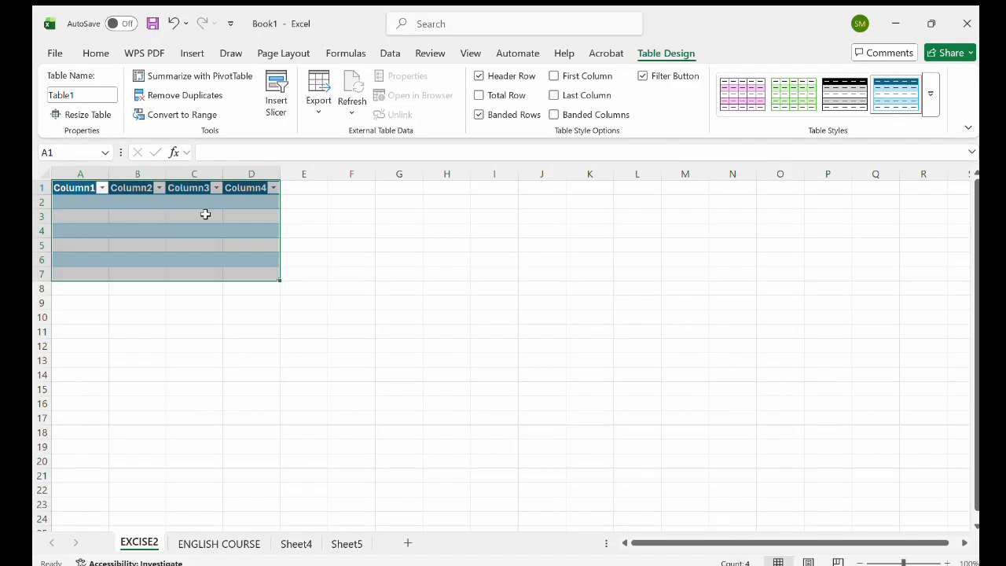
pyautogui.hotkey('ctrl', 'z')
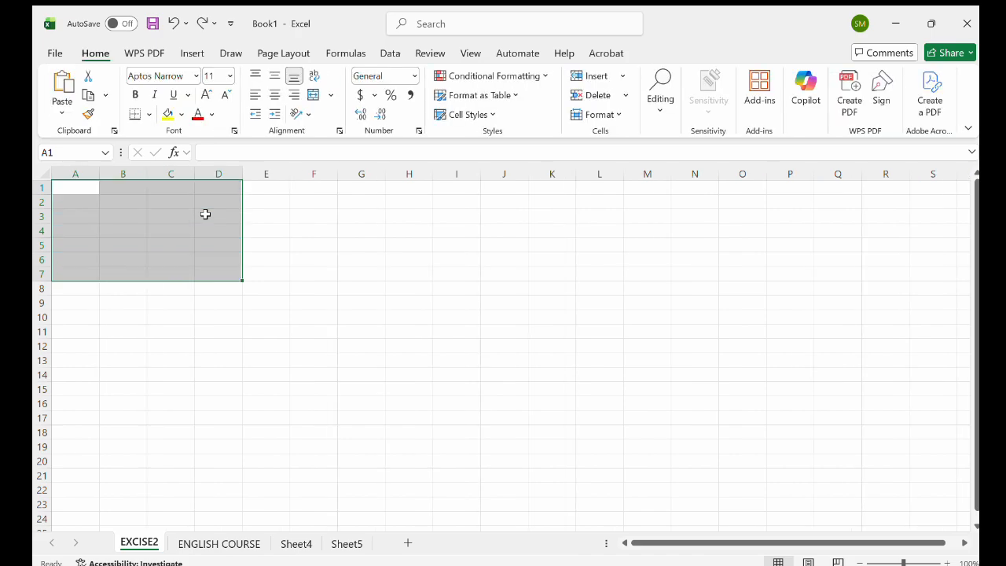
# Step: Apply all borders to cells A1:D5 and extend the bordered grid down to row 8
pyautogui.click(204, 214)
pyautogui.moveTo(72, 190); pyautogui.dragTo(234, 243)
pyautogui.click(149, 118)
pyautogui.click(168, 268)
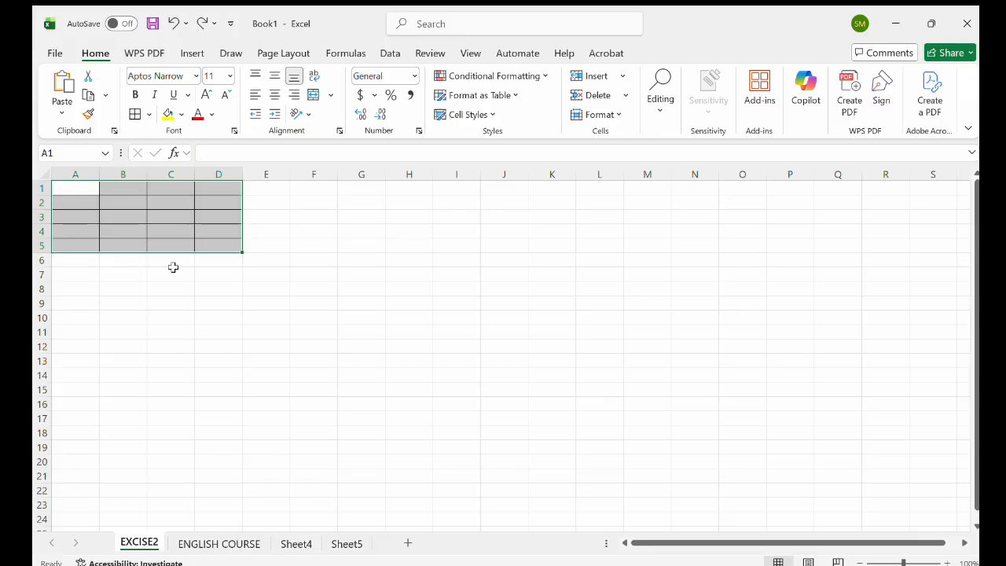
pyautogui.moveTo(239, 251); pyautogui.dragTo(240, 294)
pyautogui.click(279, 250)
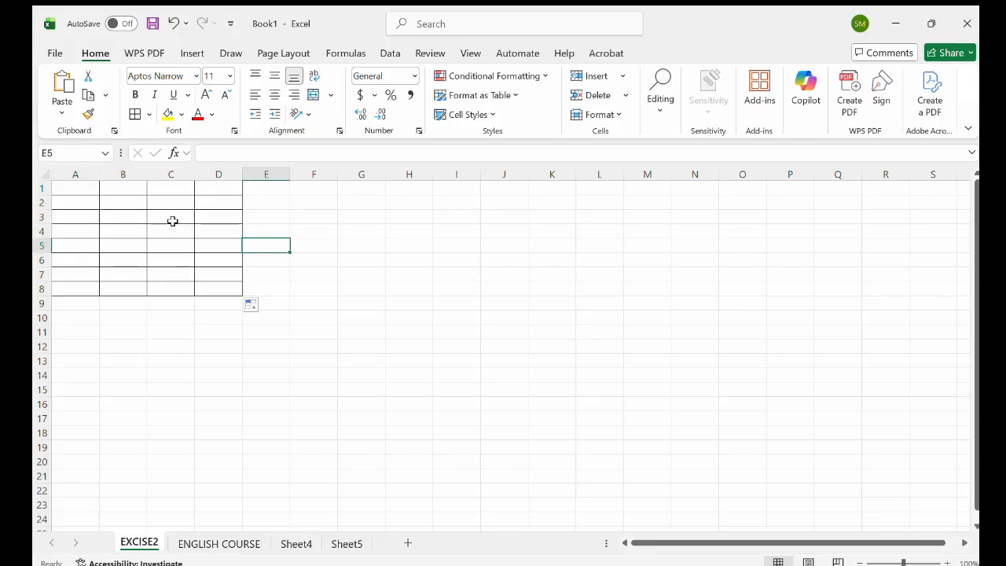
# Step: Enter the headers Name, Country and Salary in cells A1, B1 and C1 of the bordered grid
pyautogui.doubleClick(88, 188)
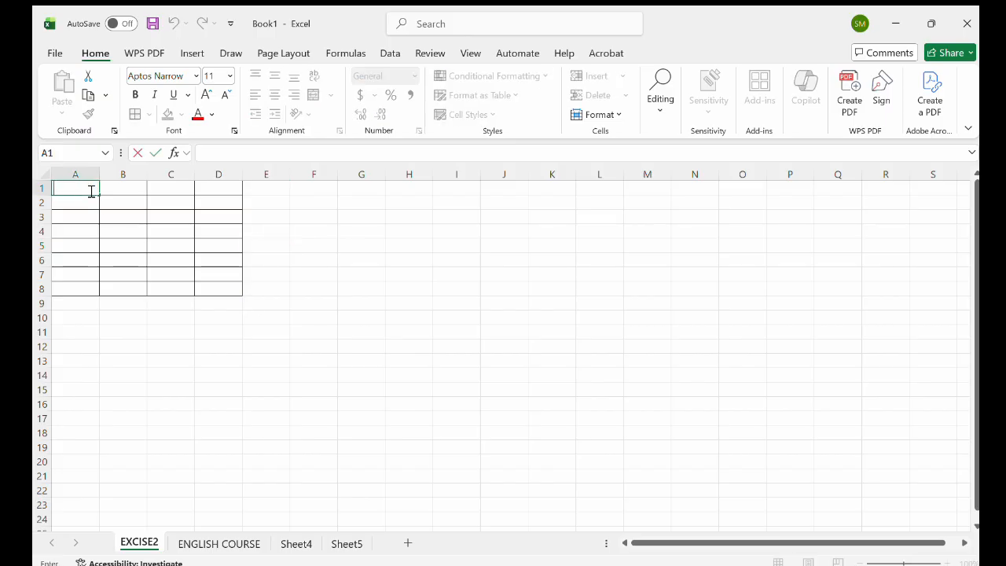
pyautogui.write('Name')
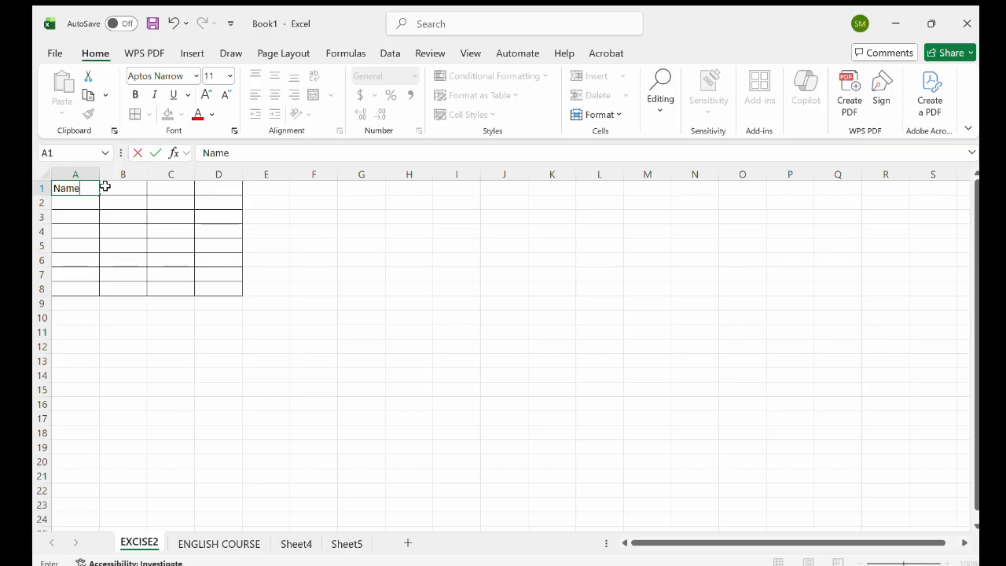
pyautogui.click(118, 186)
pyautogui.doubleClick(121, 188)
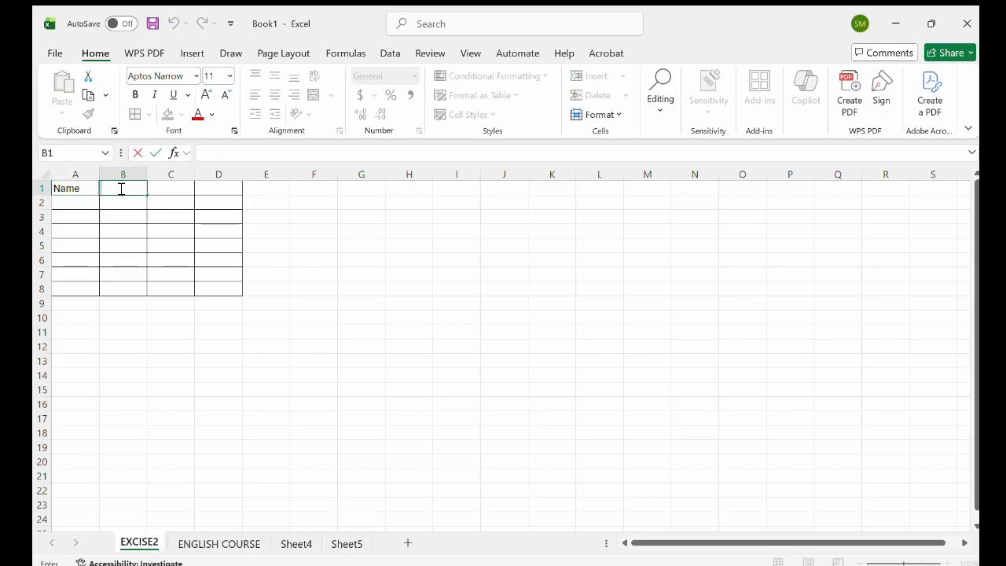
pyautogui.write('Coun')
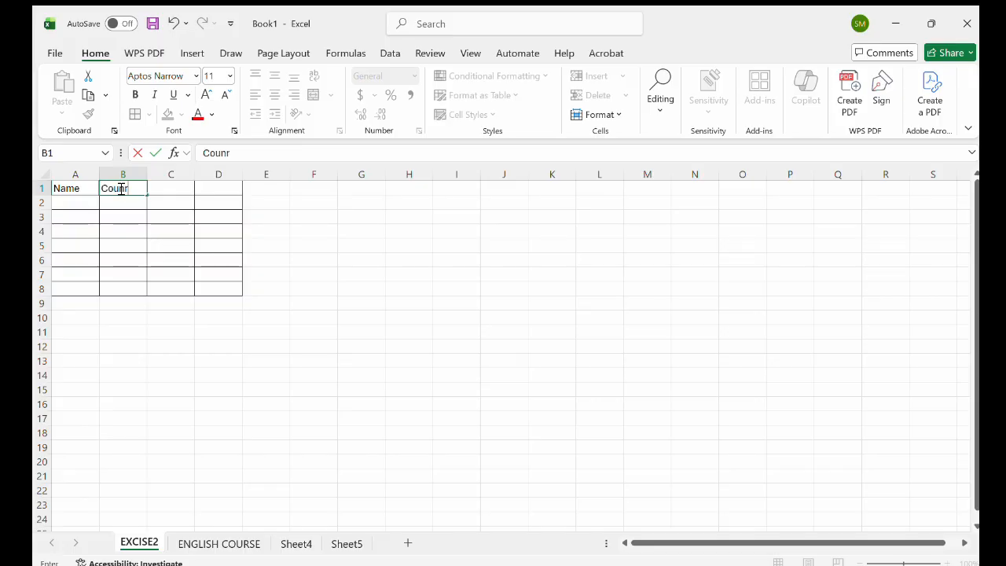
pyautogui.press('BackSpace')
pyautogui.write('ntry')
pyautogui.click(170, 191)
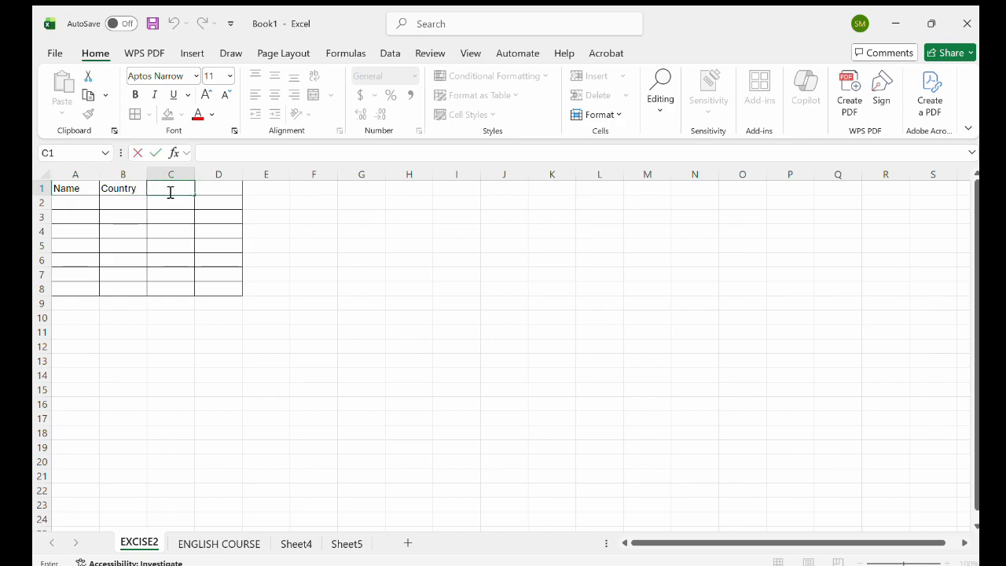
pyautogui.write('Salary')
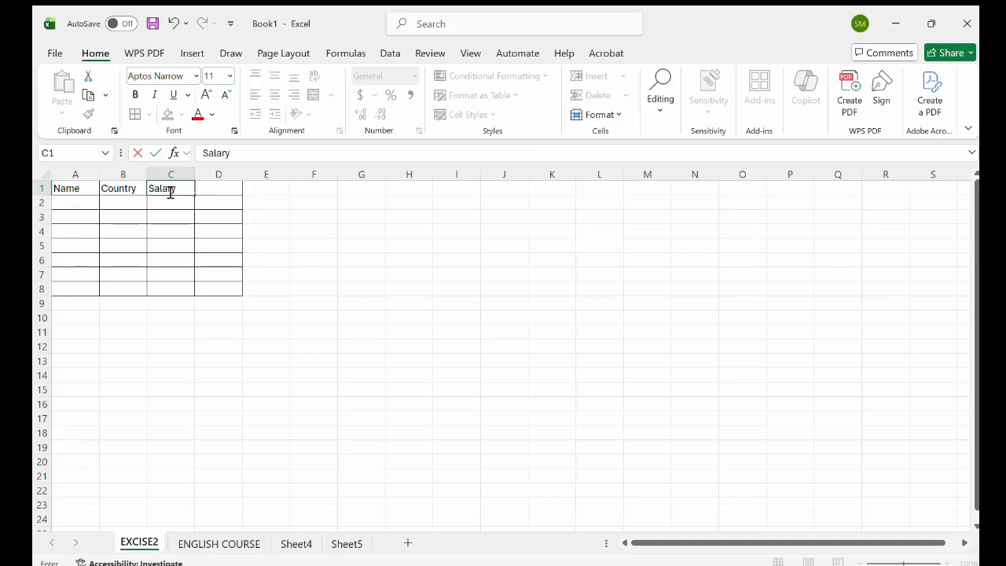
# Step: Try a yellow font colour on the headers in A1:C1, and change it to light blue
pyautogui.click(57, 187)
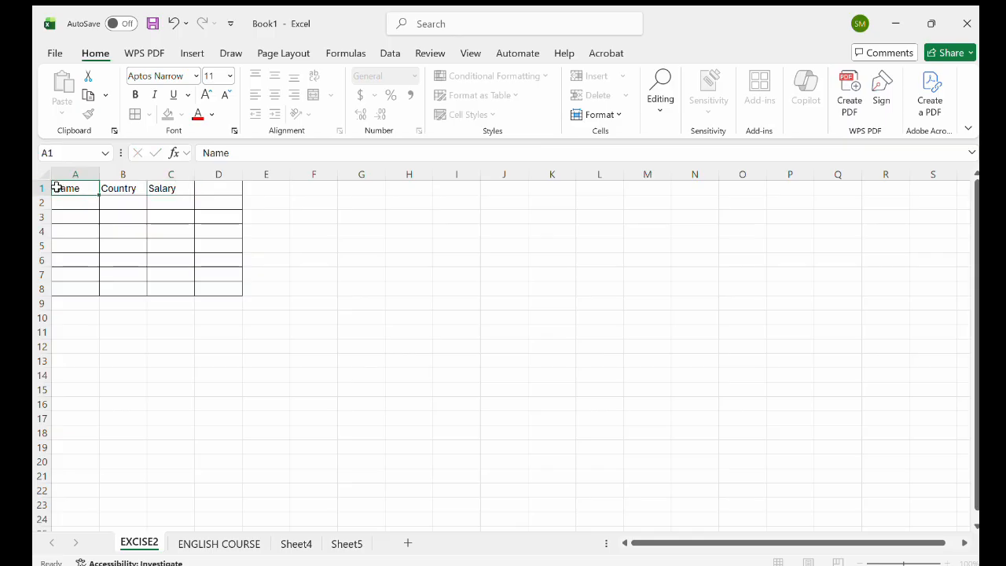
pyautogui.moveTo(56, 188); pyautogui.dragTo(164, 188)
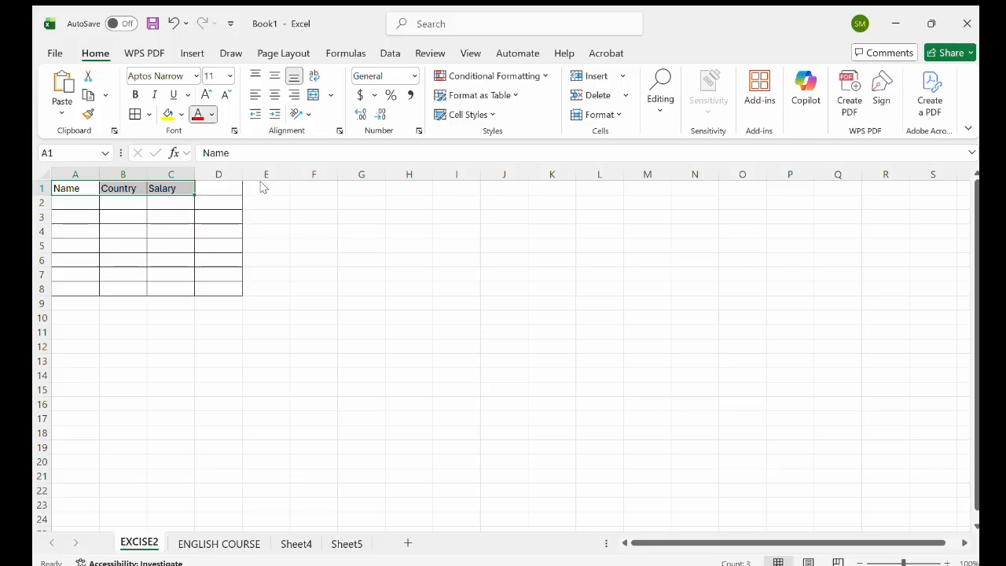
pyautogui.click(260, 357)
pyautogui.click(211, 114)
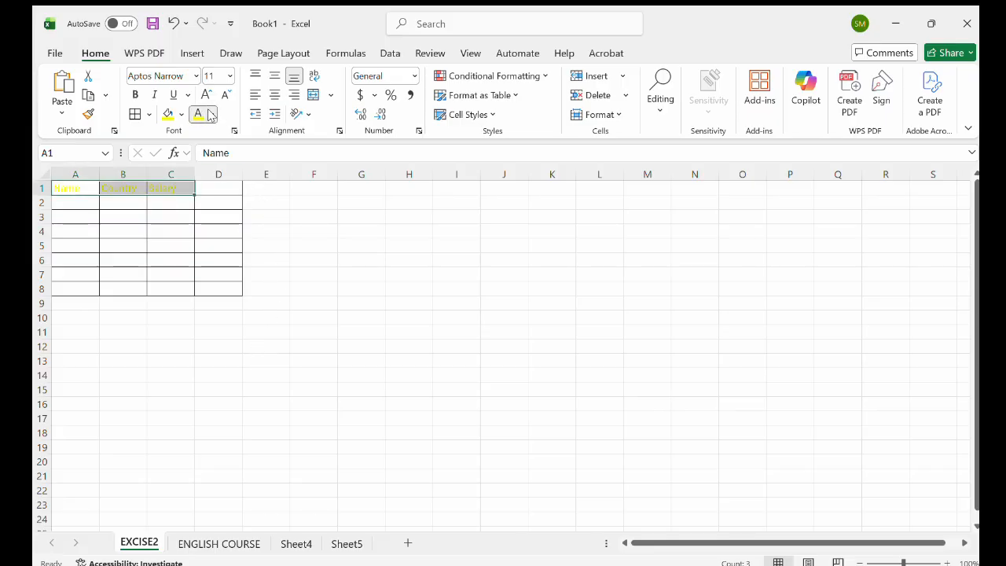
pyautogui.click(319, 358)
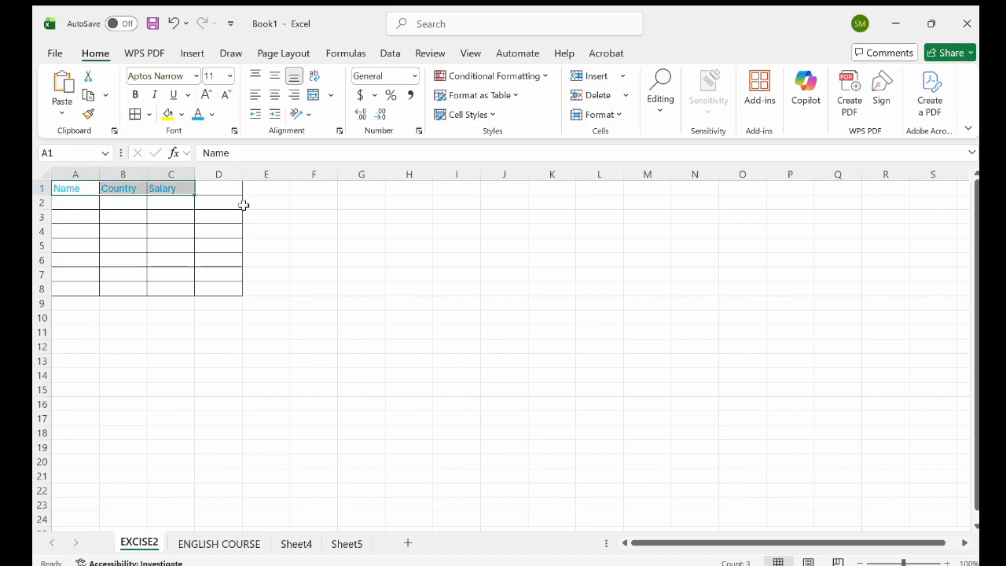
# Step: Fill the header cells A1:C1 with black
pyautogui.click(177, 113)
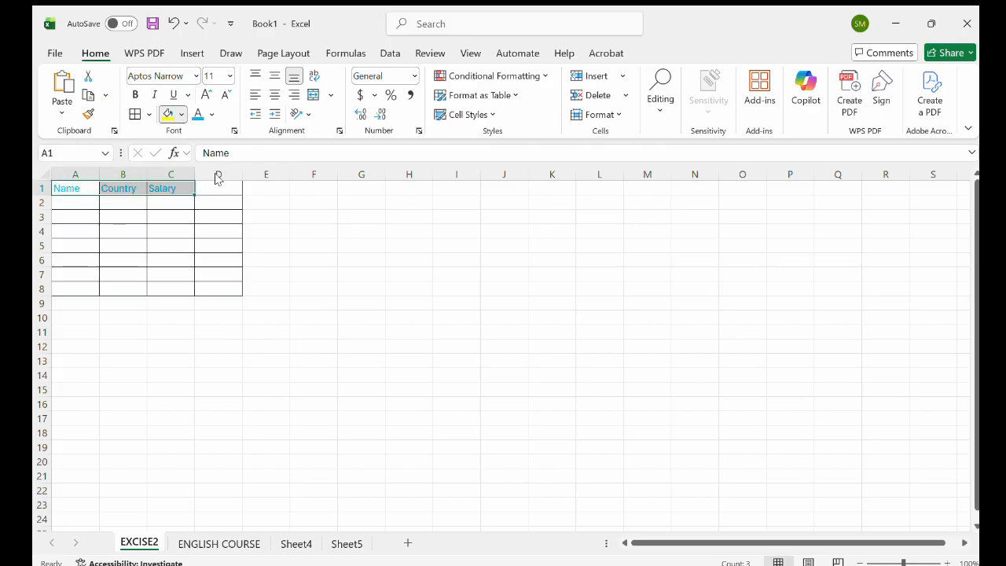
pyautogui.click(192, 189)
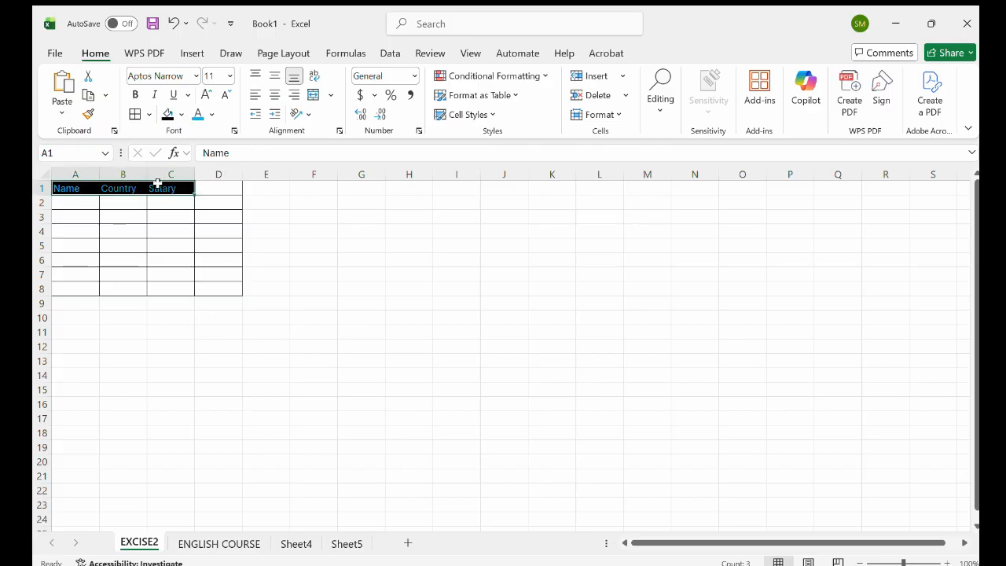
pyautogui.click(144, 215)
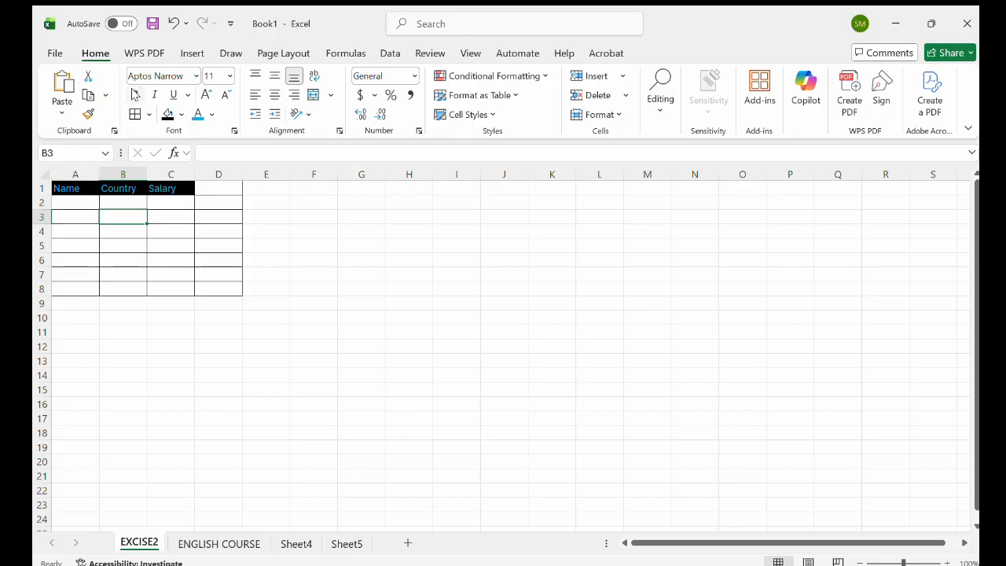
# Step: Enter the text SUM( in cell C2 under the Salary header, replacing the draft entry India
pyautogui.click(187, 205)
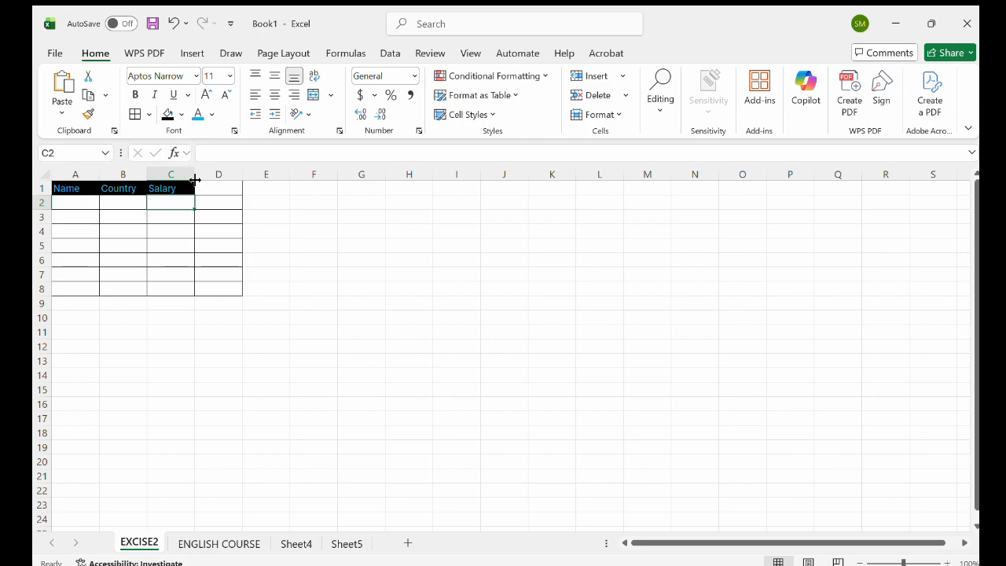
pyautogui.doubleClick(180, 203)
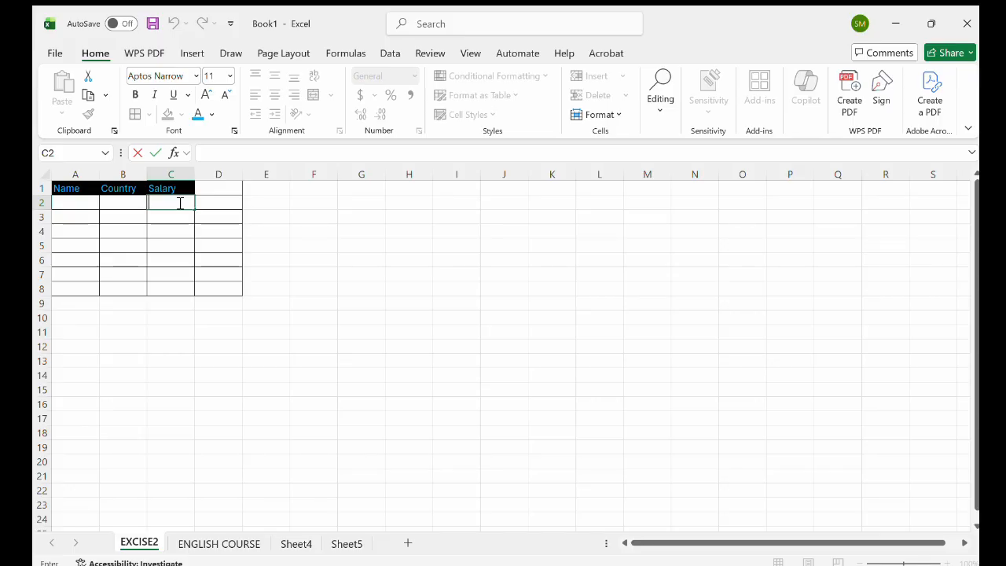
pyautogui.write('India')
pyautogui.press('BackSpace')
pyautogui.press('BackSpace')
pyautogui.press('BackSpace')
pyautogui.press('BackSpace')
pyautogui.press('BackSpace')
pyautogui.write('SUM(')
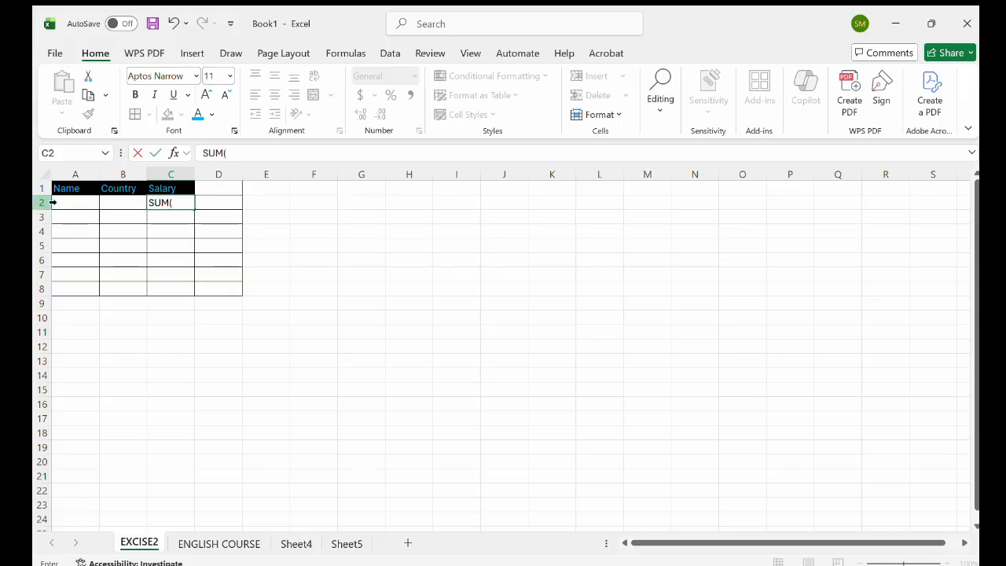
pyautogui.click(81, 203)
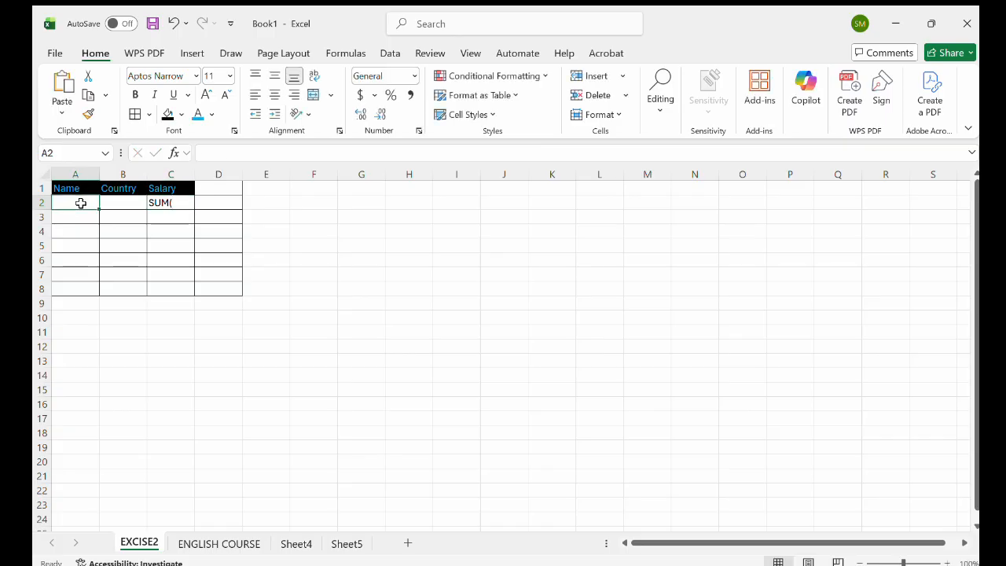
# Step: Replace the text in cell C2 with the formula =SUM(A2:B2), and reselect the cell to check its formula
pyautogui.doubleClick(77, 204)
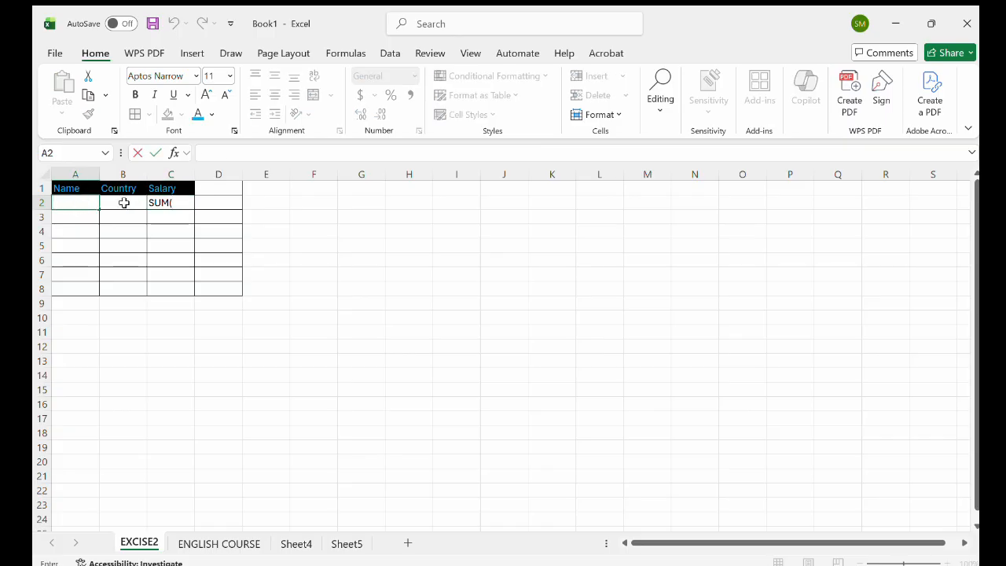
pyautogui.click(176, 202)
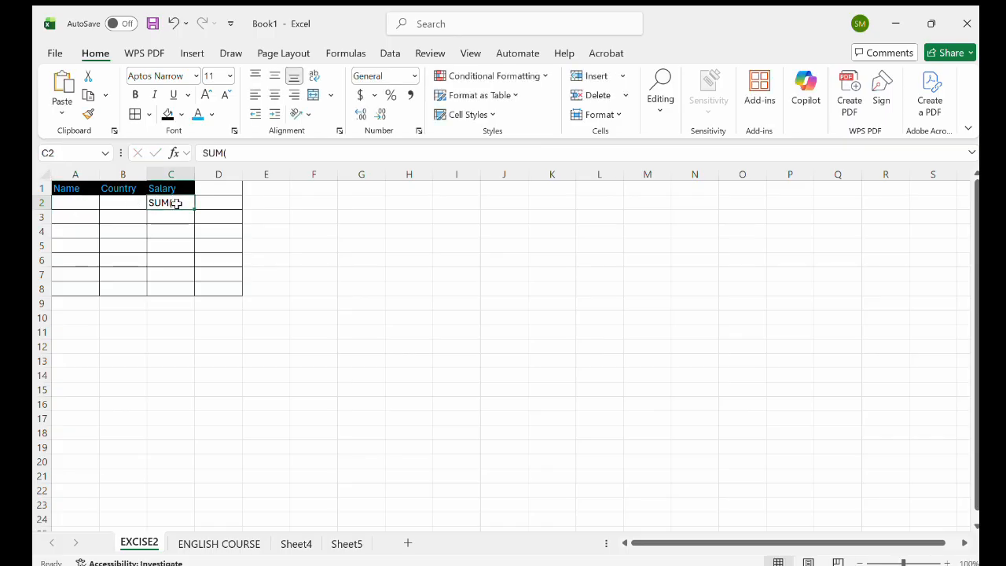
pyautogui.press('Delete')
pyautogui.doubleClick(177, 204)
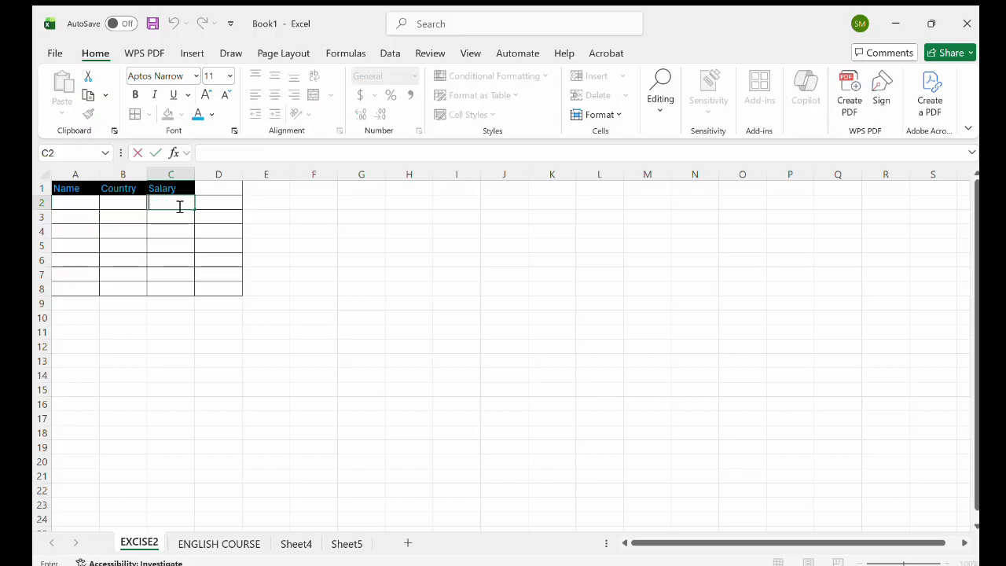
pyautogui.write('=SU')
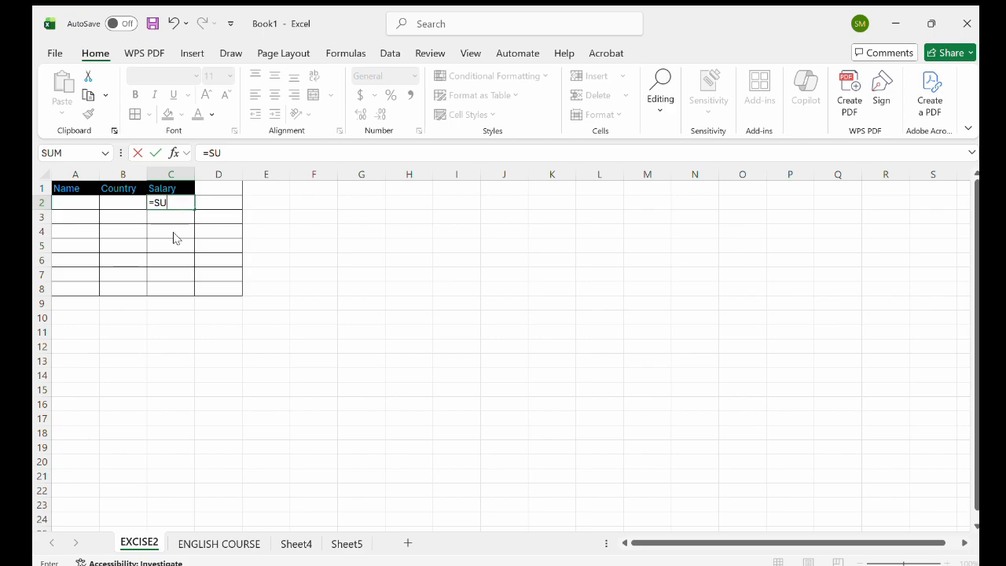
pyautogui.write('M(')
pyautogui.click(175, 236)
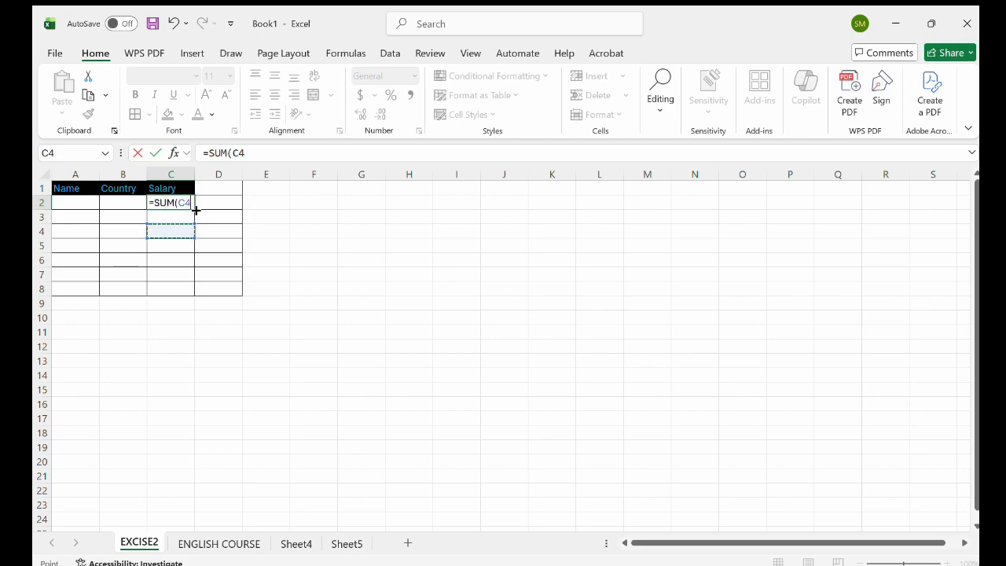
pyautogui.click(85, 202)
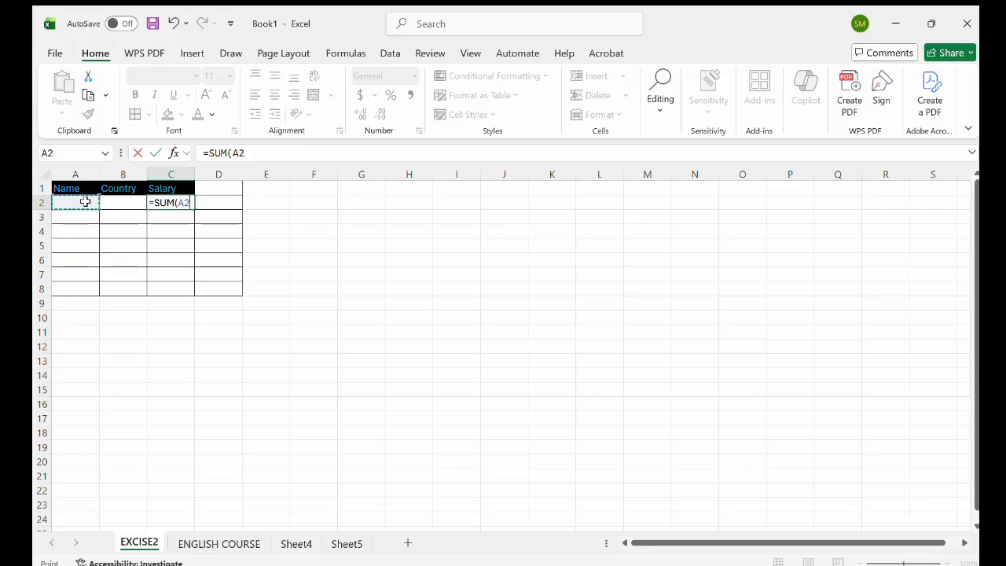
pyautogui.moveTo(85, 202); pyautogui.dragTo(115, 201)
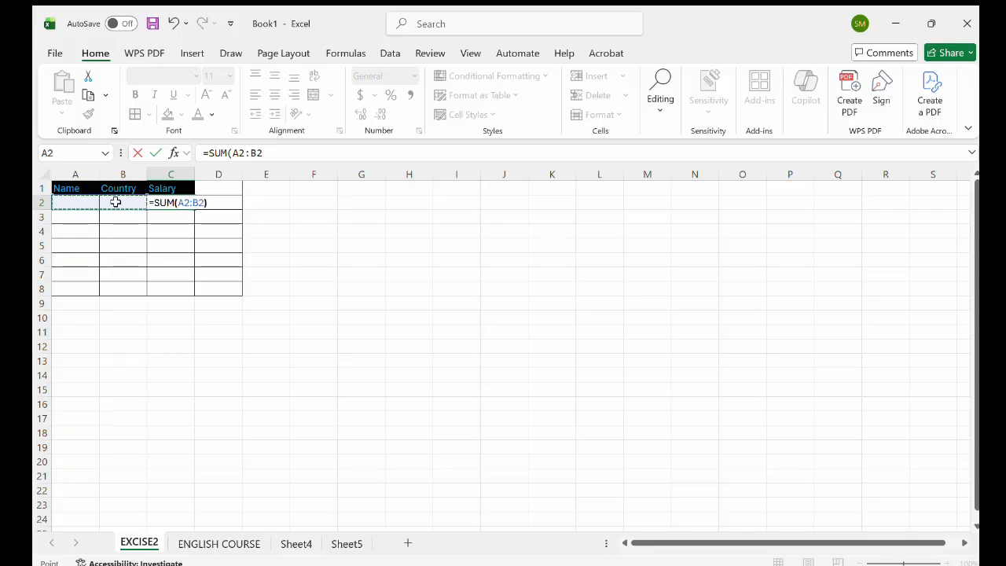
pyautogui.press('Return')
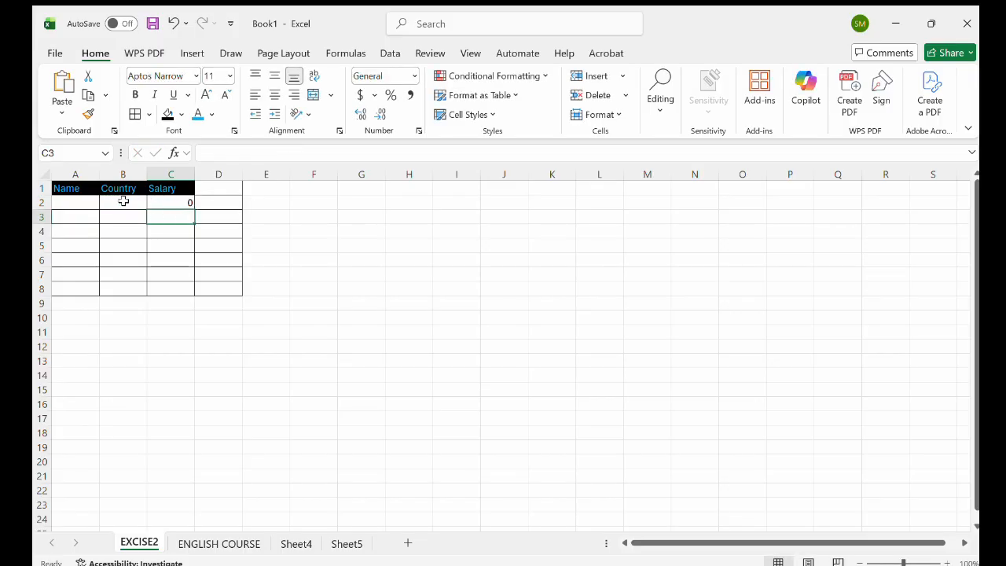
pyautogui.click(123, 202)
pyautogui.click(178, 203)
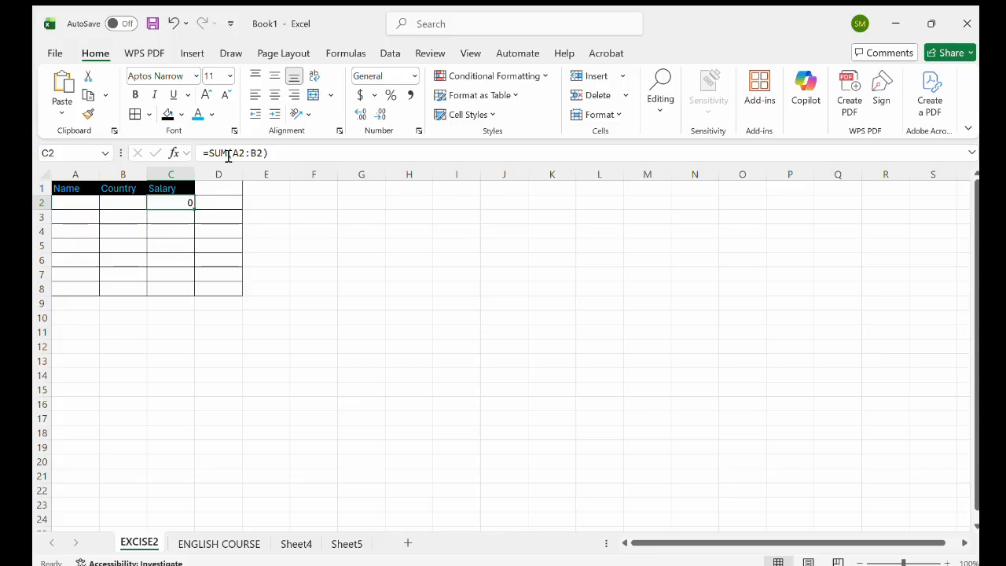
pyautogui.click(181, 218)
pyautogui.write('=')
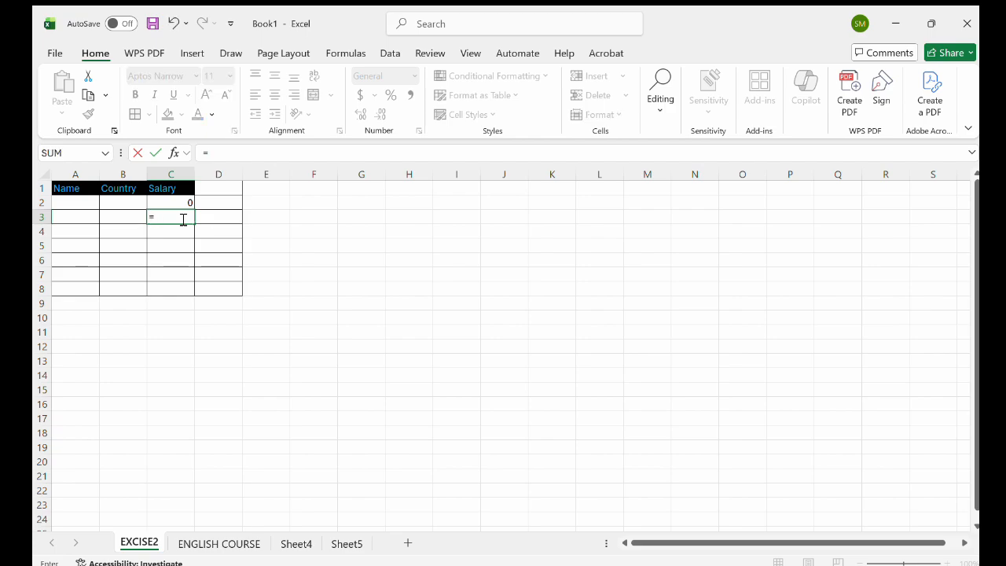
pyautogui.write('if')
pyautogui.press('Tab')
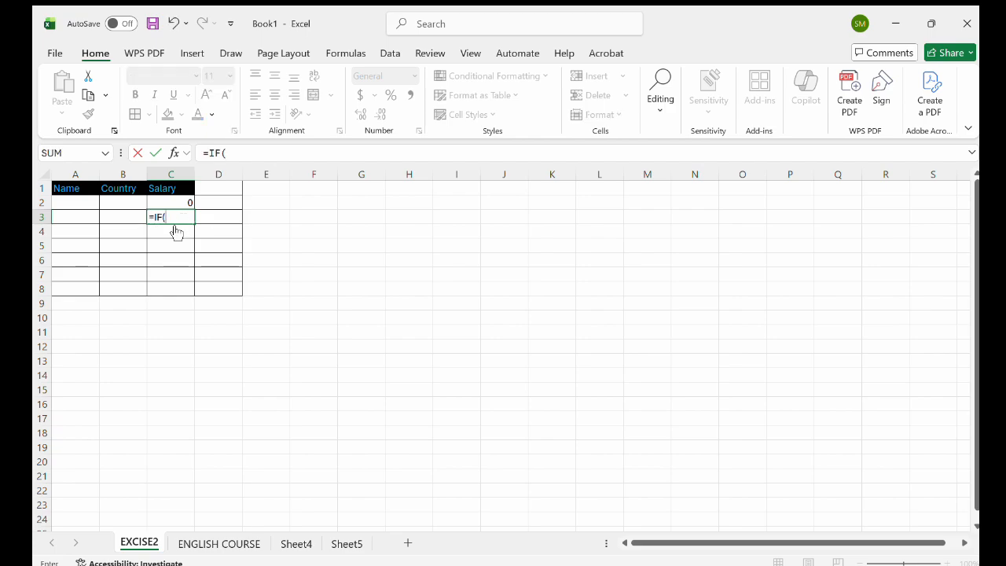
pyautogui.click(313, 279)
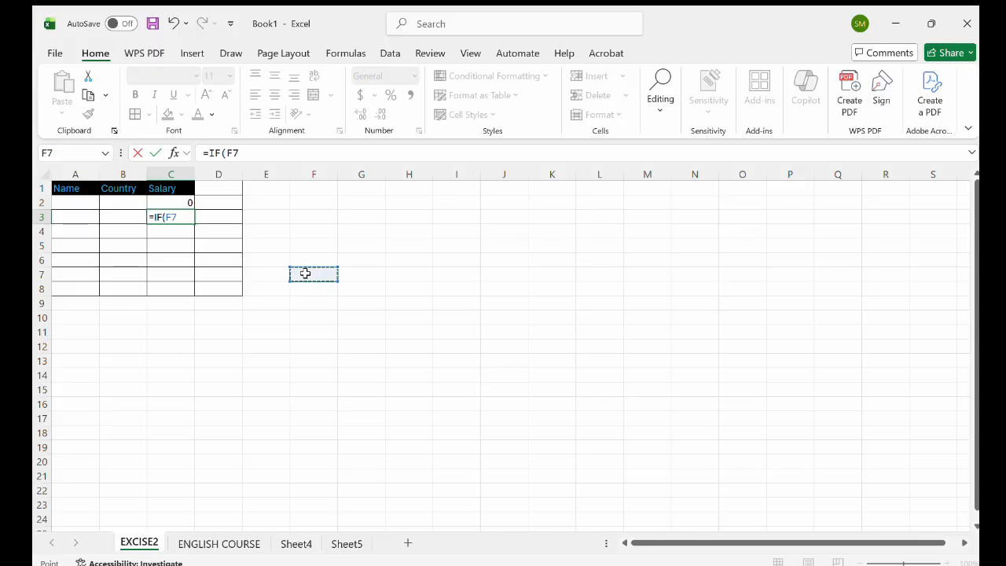
pyautogui.click(126, 217)
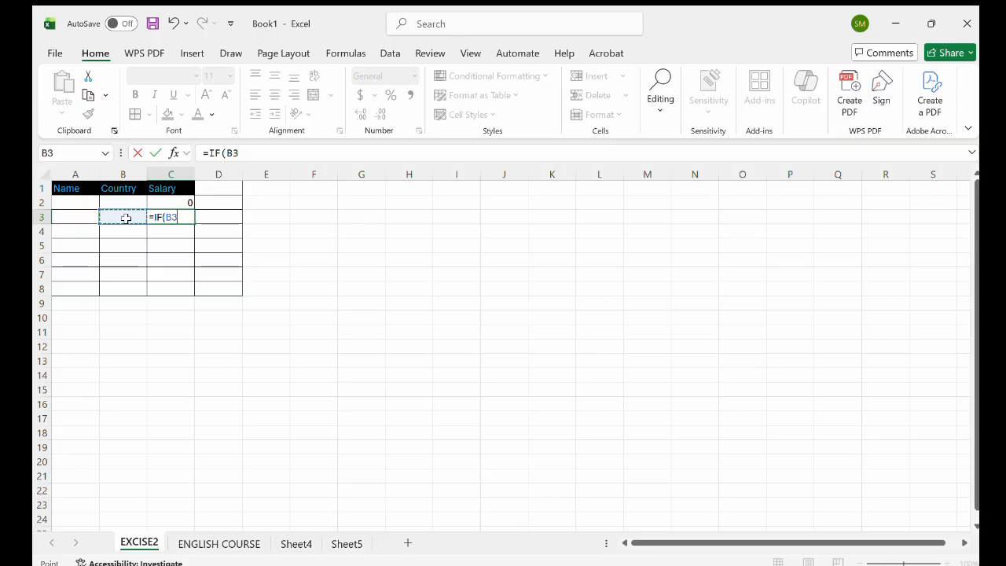
pyautogui.click(464, 281)
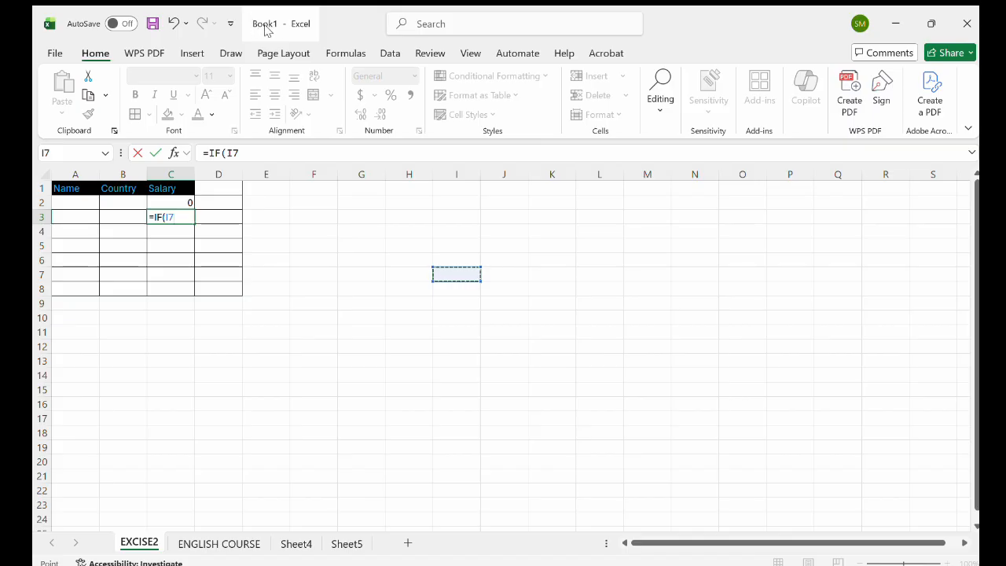
pyautogui.click(50, 45)
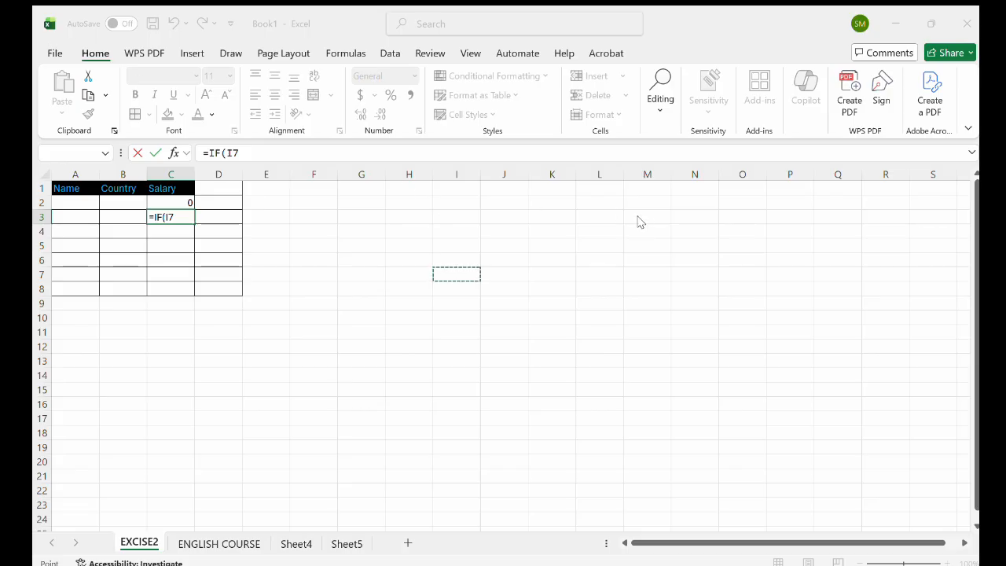
pyautogui.click(669, 230)
pyautogui.press('BackSpace')
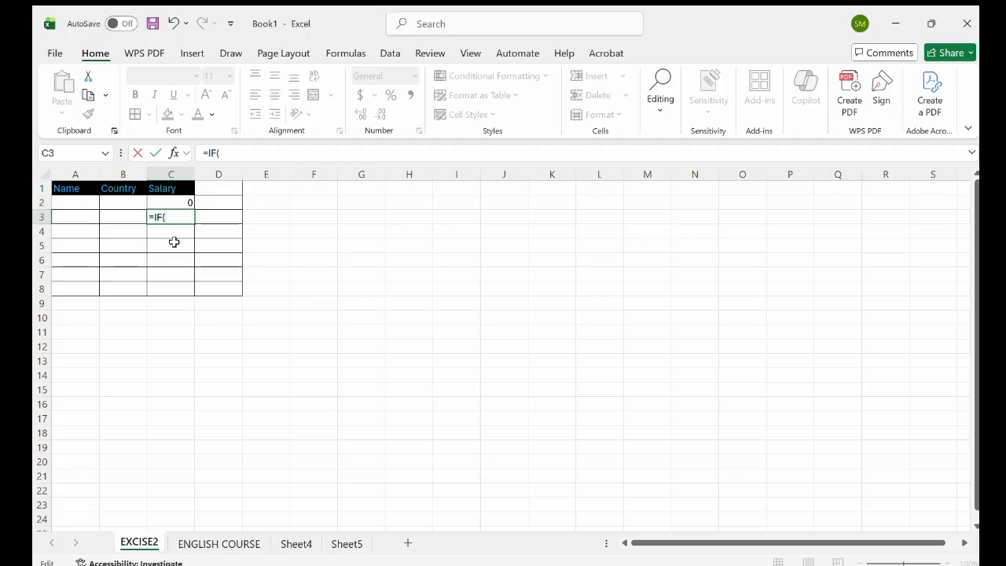
pyautogui.click(172, 241)
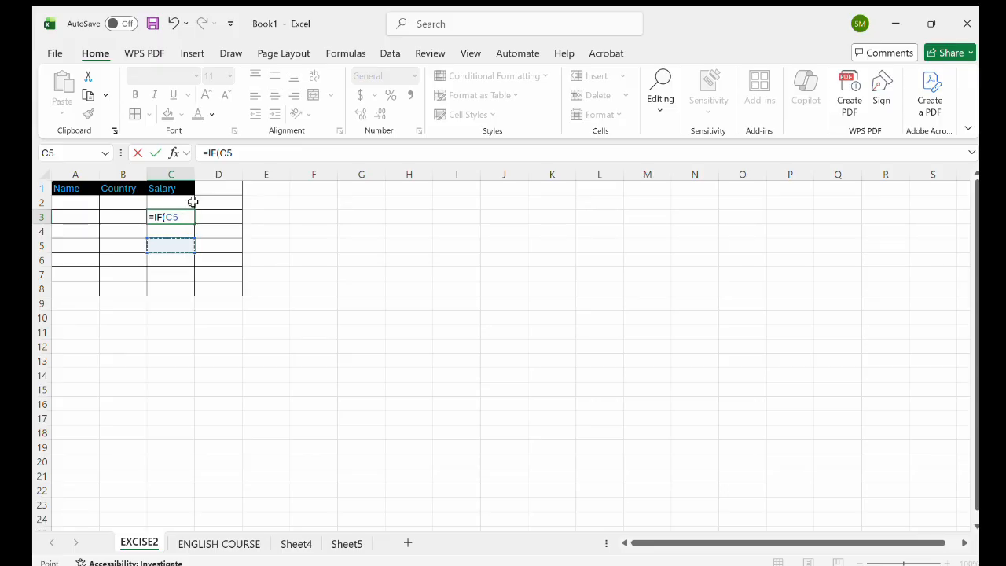
pyautogui.press('Escape')
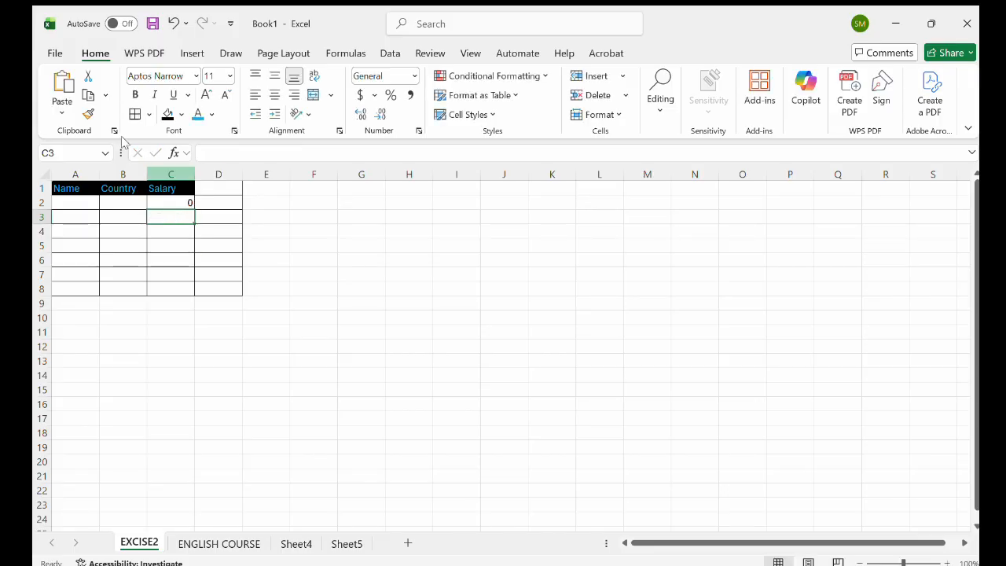
# Step: View the Save As locations for the workbook, and return to the worksheet without saving
pyautogui.click(54, 50)
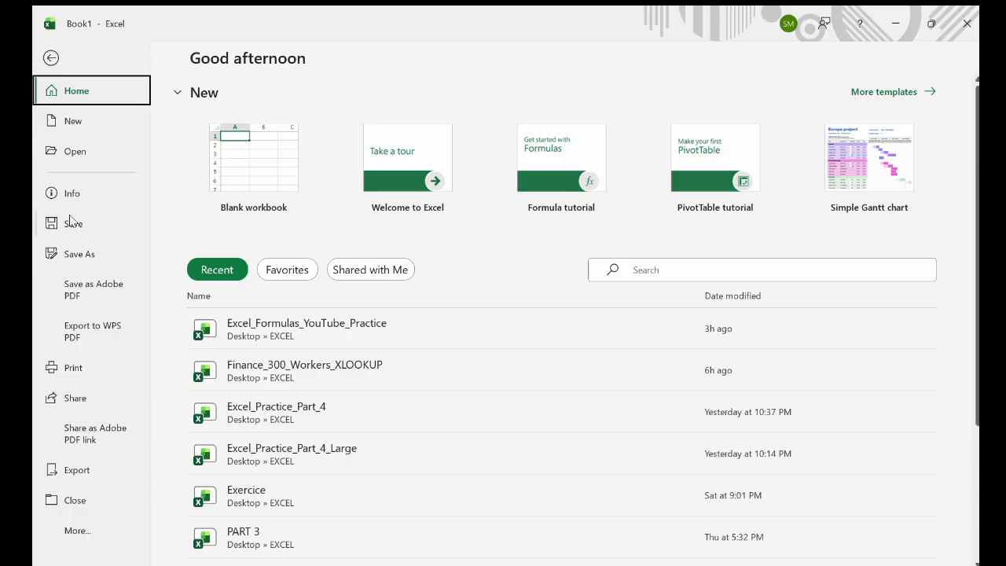
pyautogui.click(89, 255)
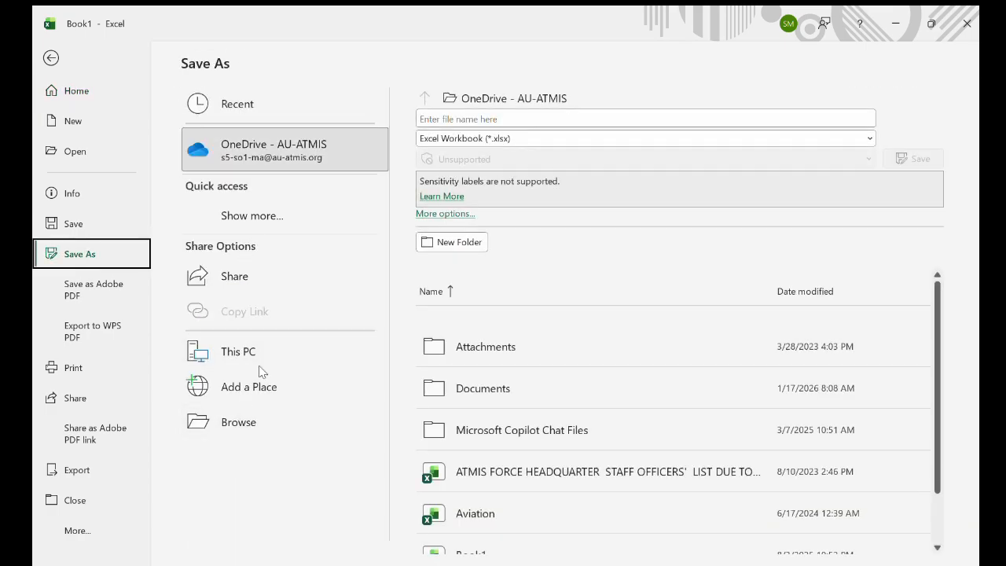
pyautogui.press('Escape')
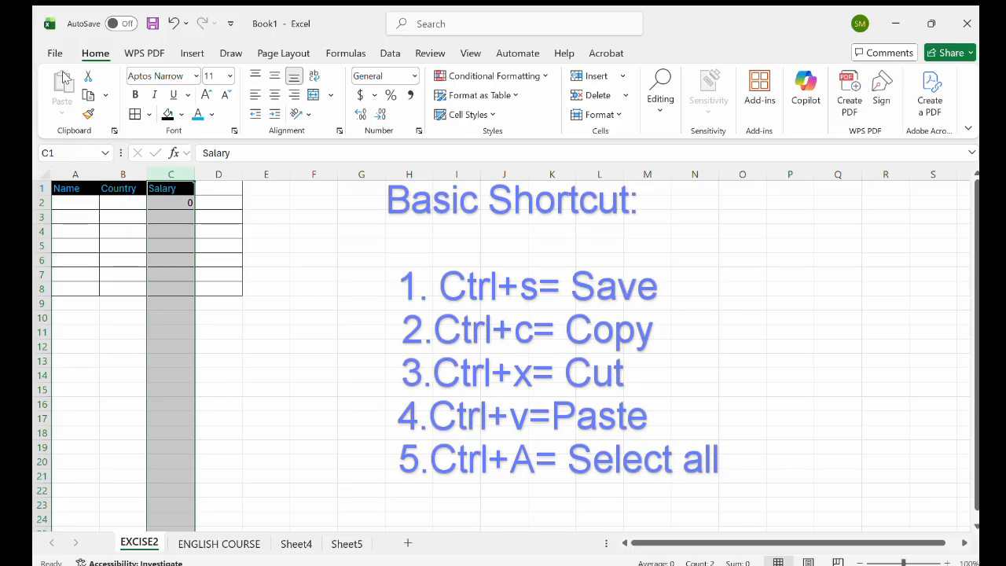
# Step: Cut the whole Salary column C and paste it into column E
pyautogui.click(169, 202)
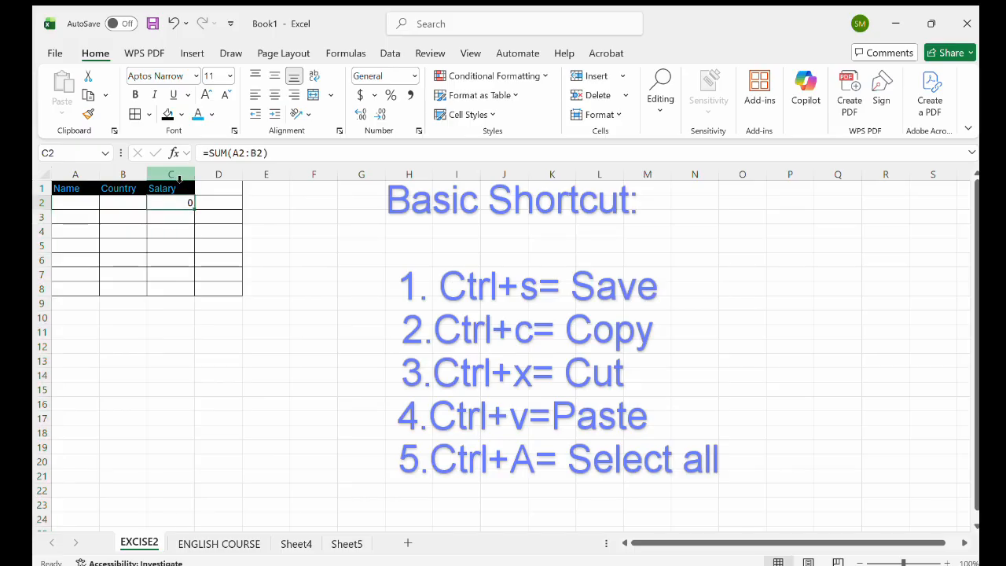
pyautogui.click(180, 175)
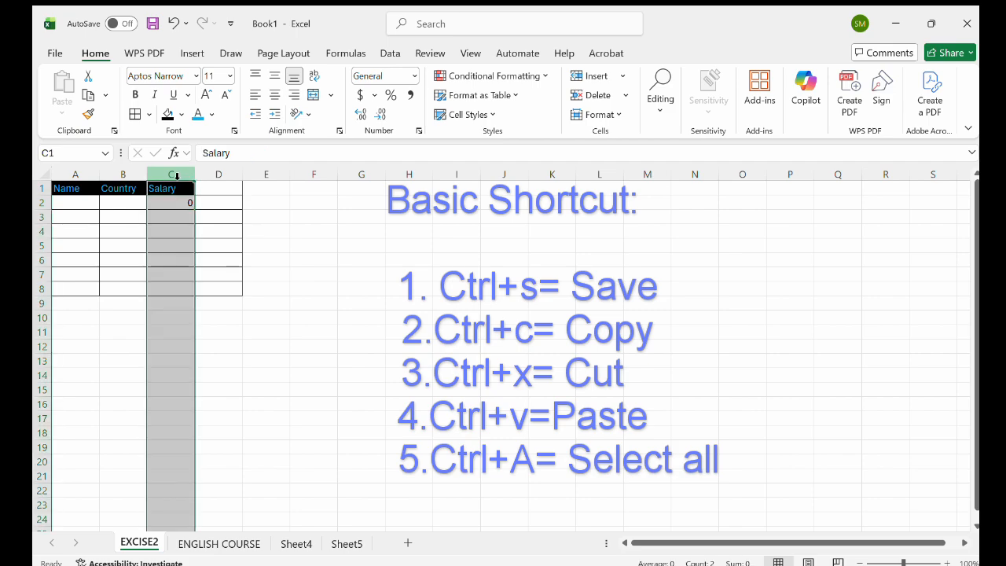
pyautogui.click(87, 76)
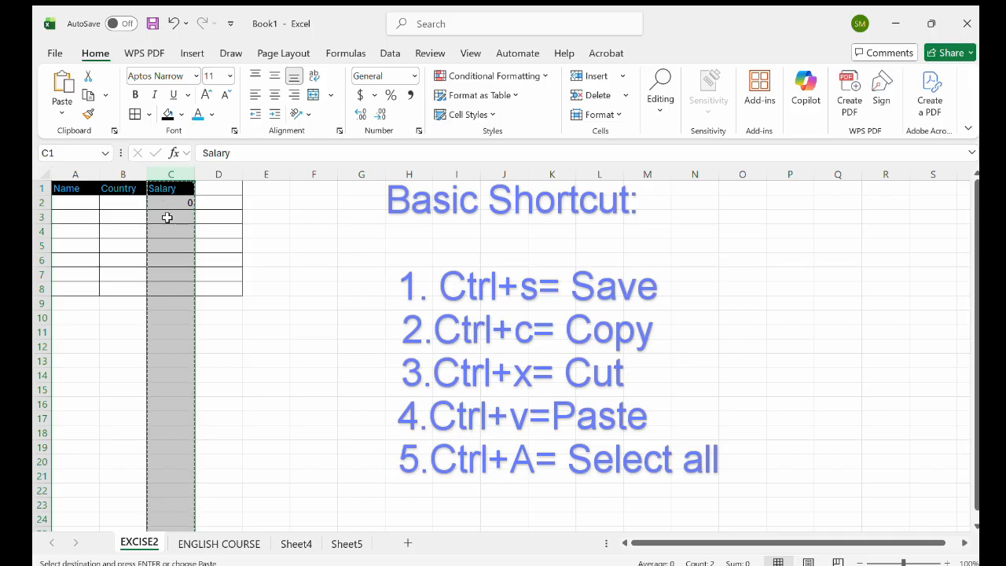
pyautogui.click(281, 174)
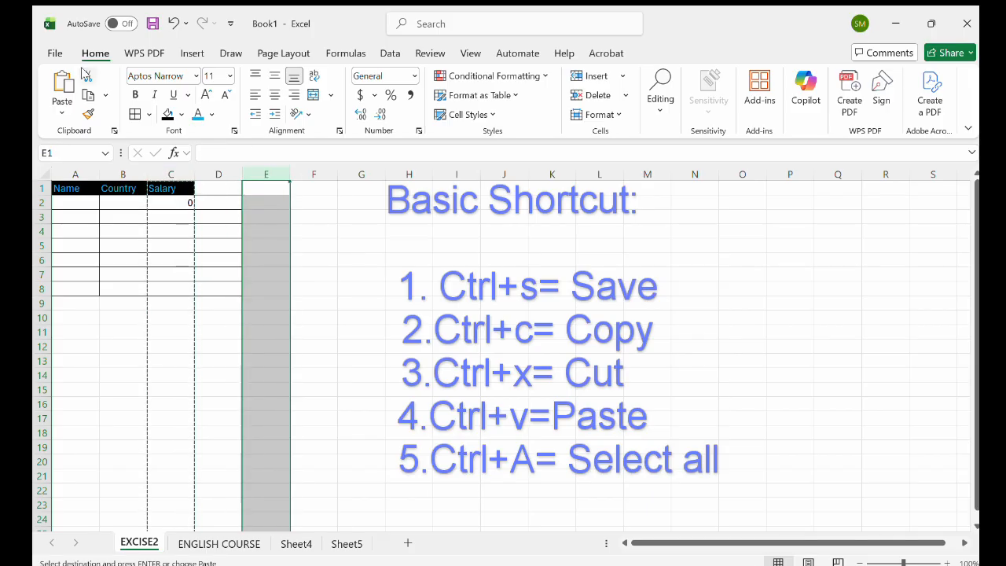
pyautogui.click(63, 87)
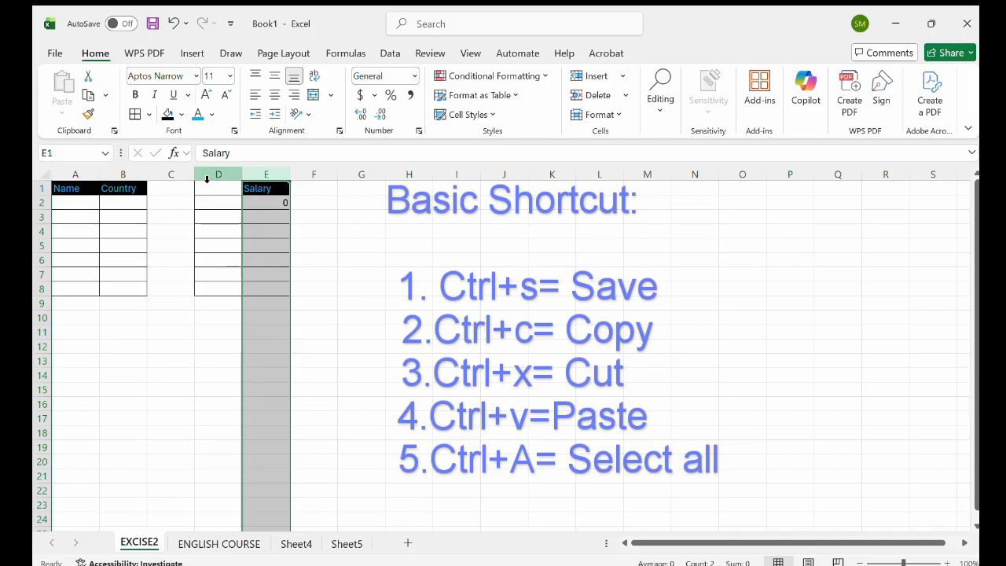
# Step: Copy the whole Country column B into the empty column C, and deselect it
pyautogui.click(171, 174)
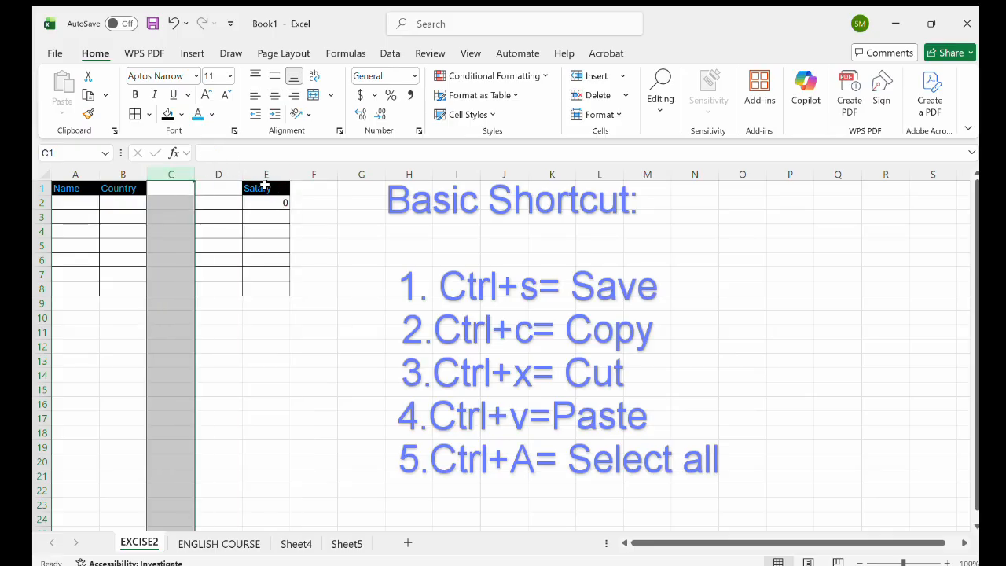
pyautogui.click(137, 180)
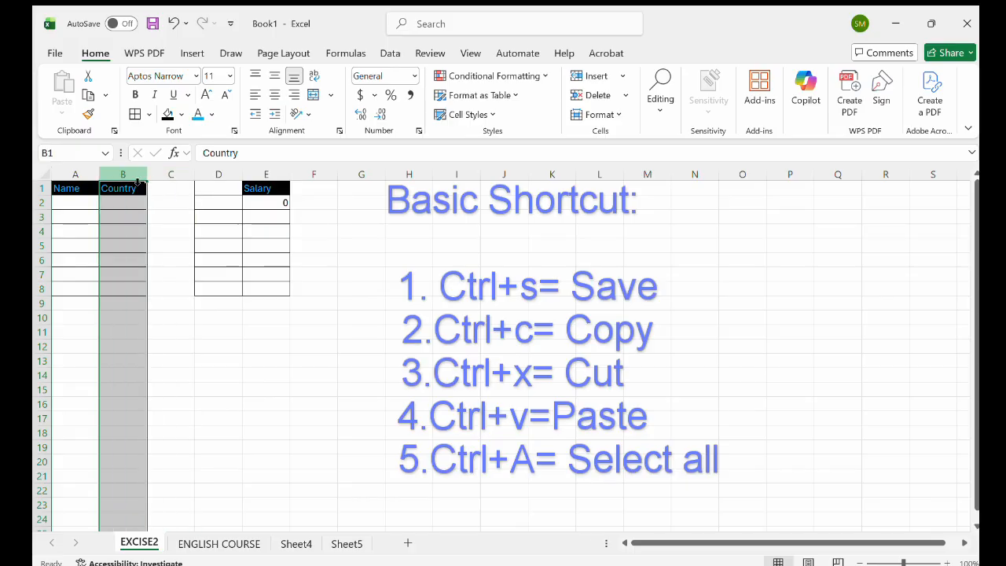
pyautogui.click(86, 94)
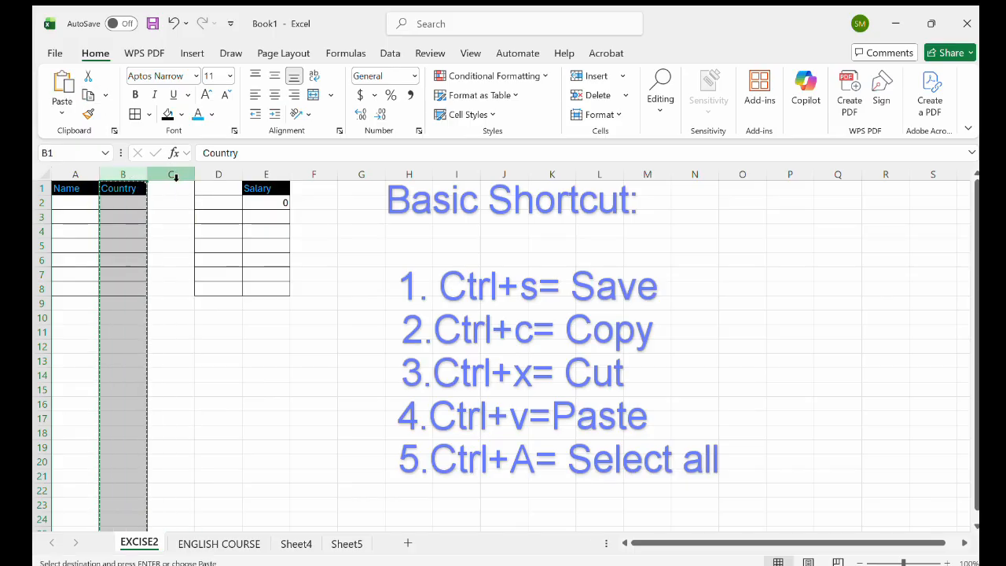
pyautogui.click(172, 174)
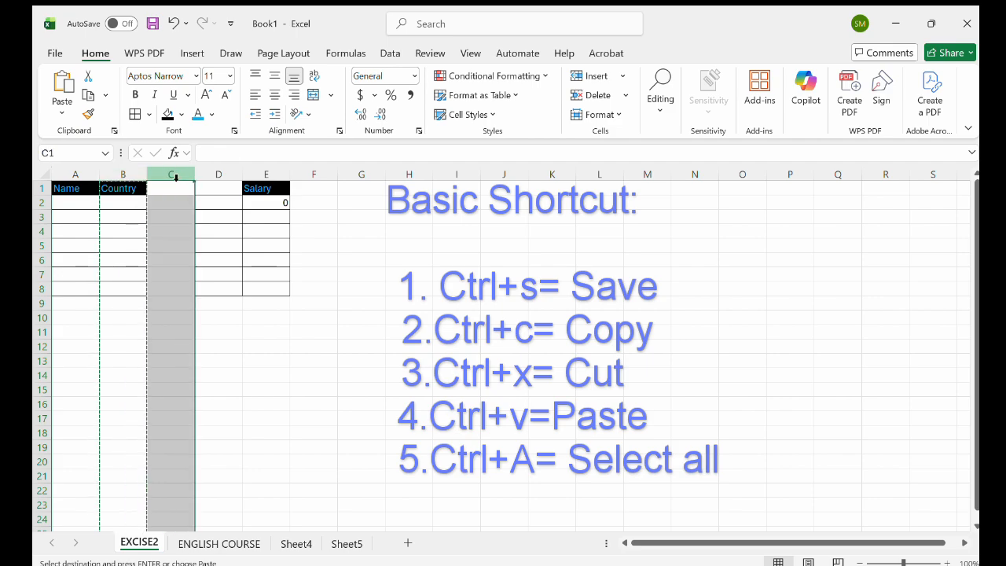
pyautogui.click(59, 86)
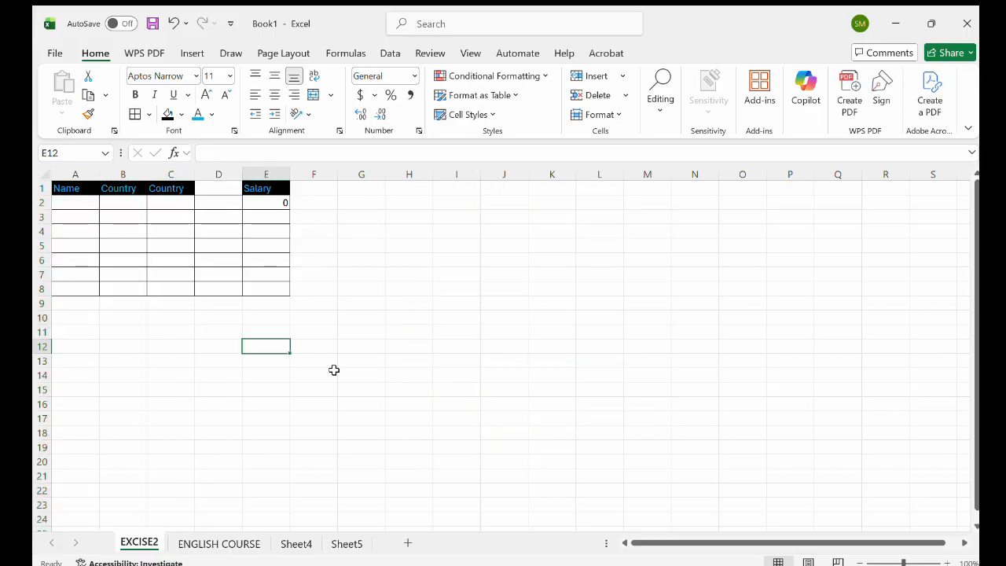
pyautogui.click(334, 370)
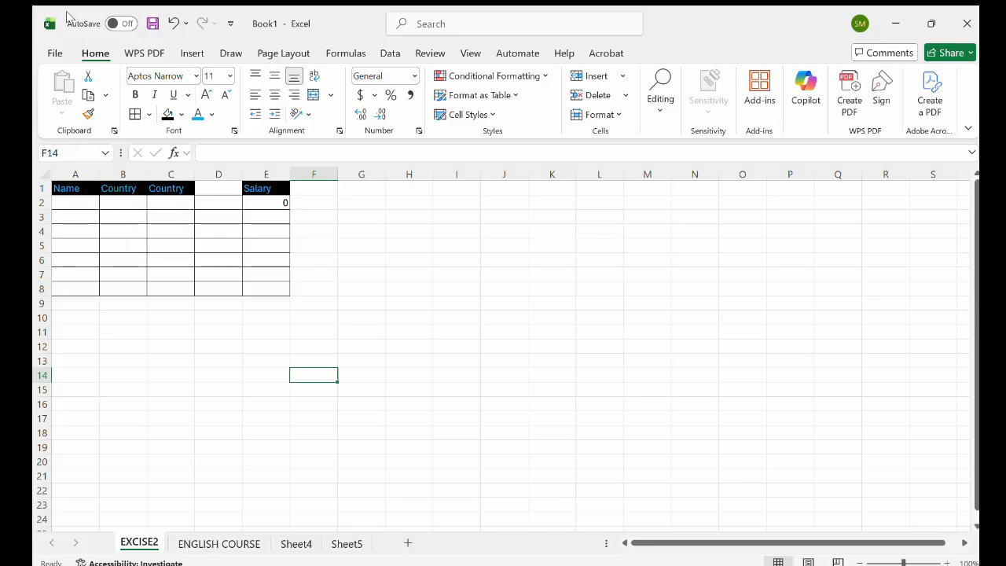
# Step: Open the workbook's file management page
pyautogui.click(50, 52)
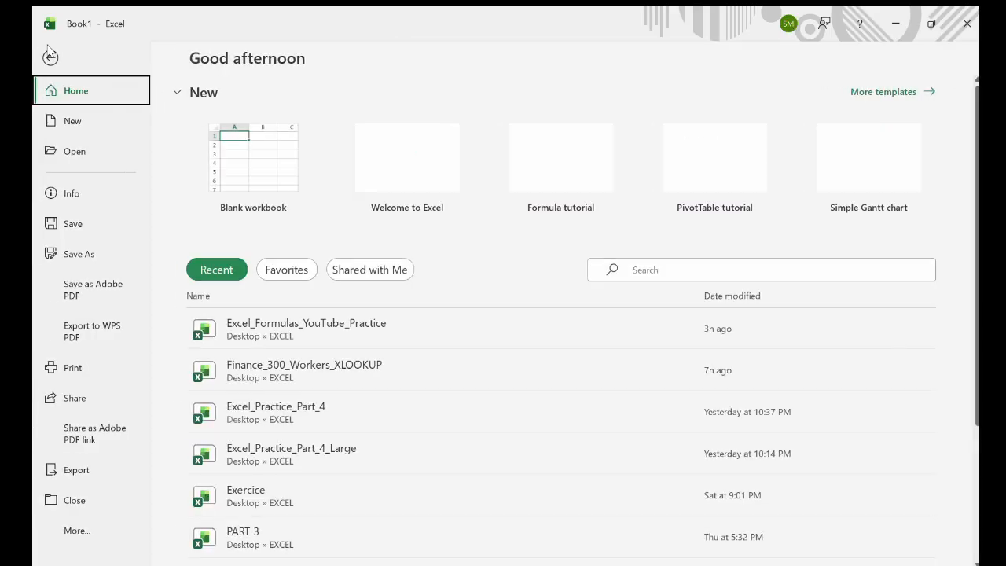